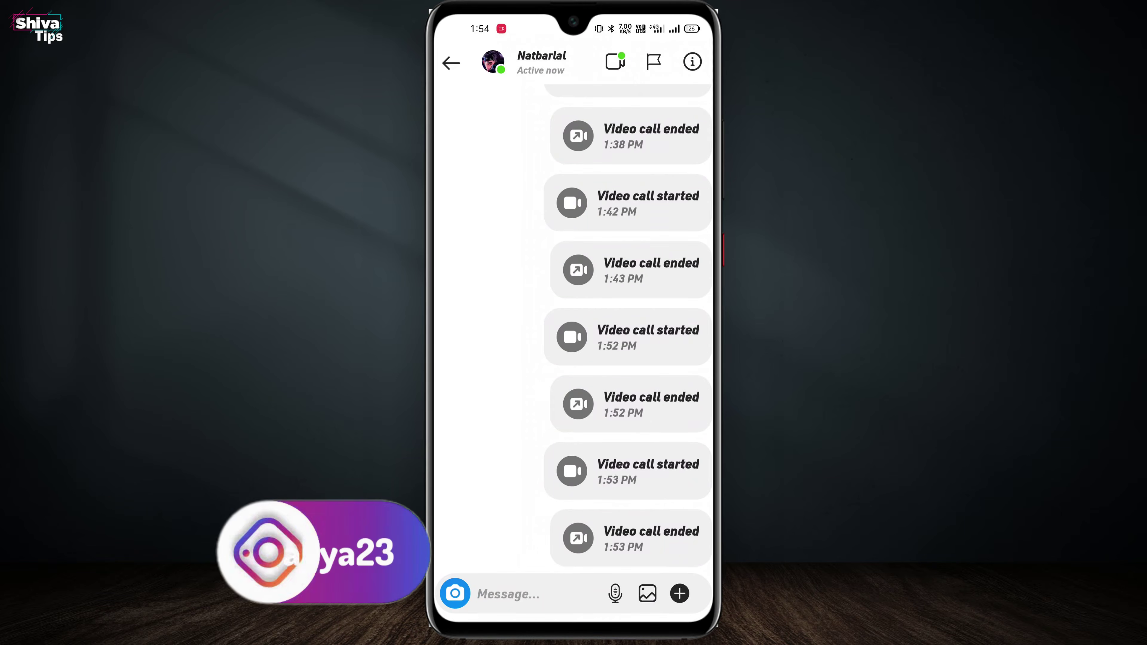
# - Start a video call from the open chat
pyautogui.click(616, 62)
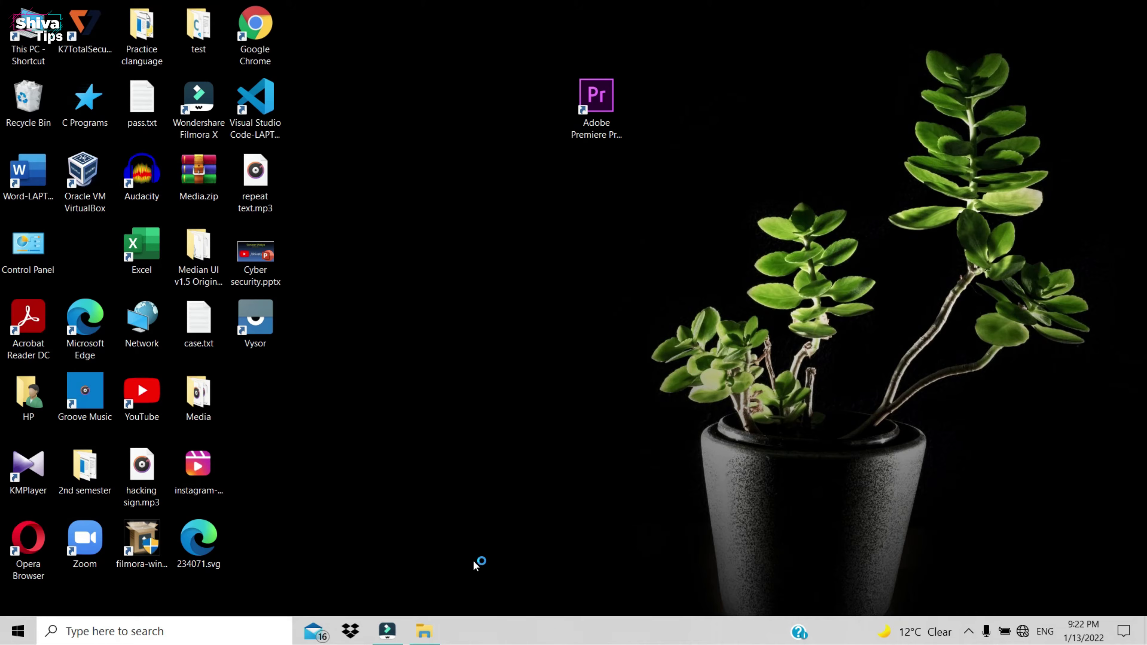
pyautogui.click(424, 631)
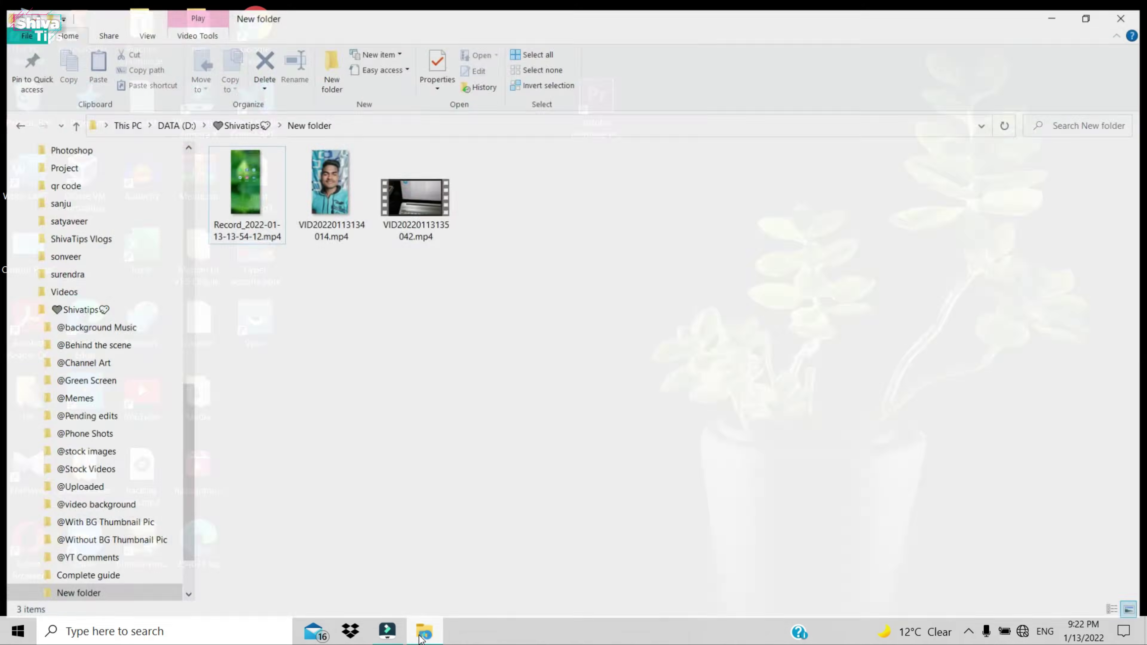
pyautogui.click(329, 212)
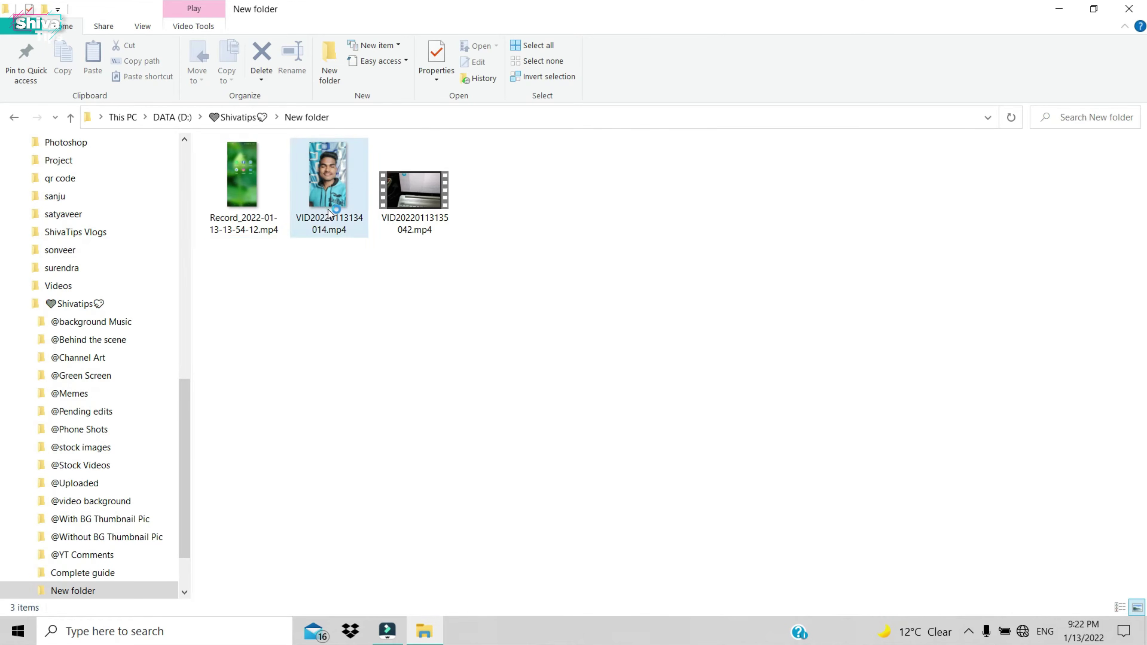
pyautogui.keyDown('ctrl'); pyautogui.click(262, 189); pyautogui.keyUp('ctrl')
pyautogui.moveTo(262, 189); pyautogui.dragTo(341, 264)
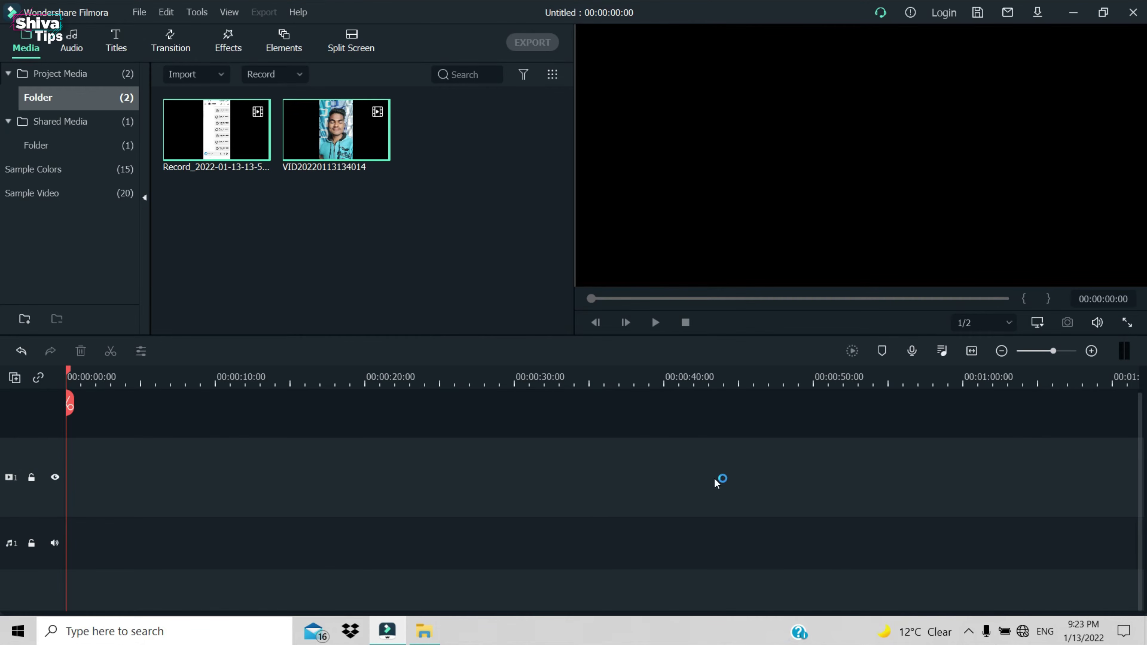
# - Place the screen recording on video track 2, matching the project settings to the media's 1080 x 2400 59fps
pyautogui.moveTo(352, 147)
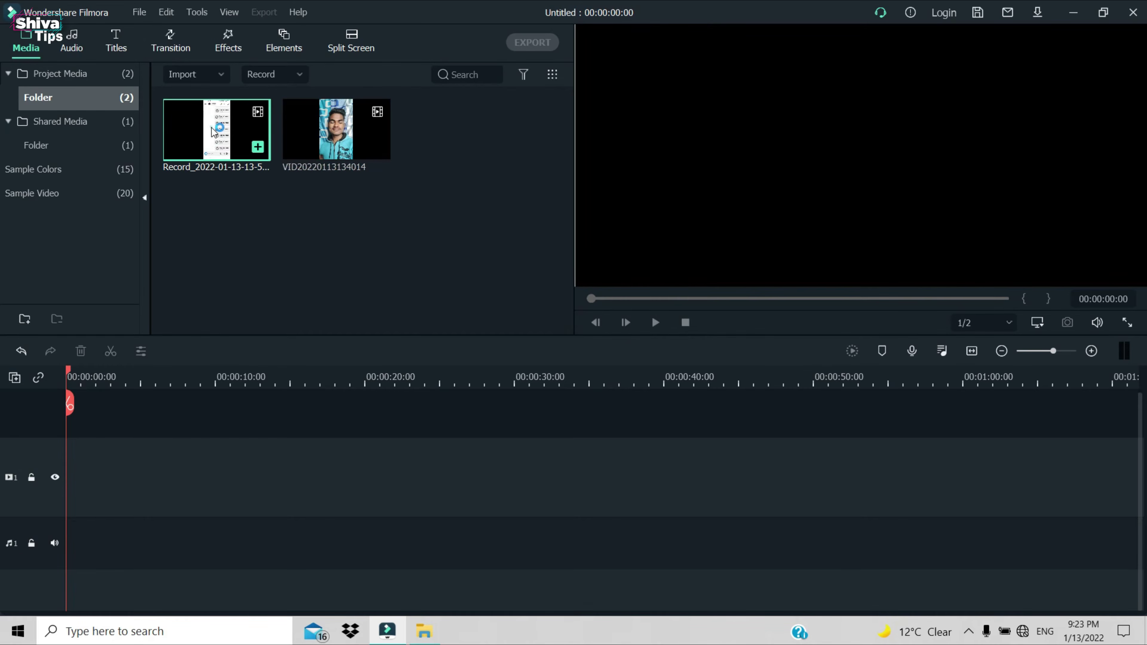
pyautogui.moveTo(215, 132); pyautogui.dragTo(53, 453)
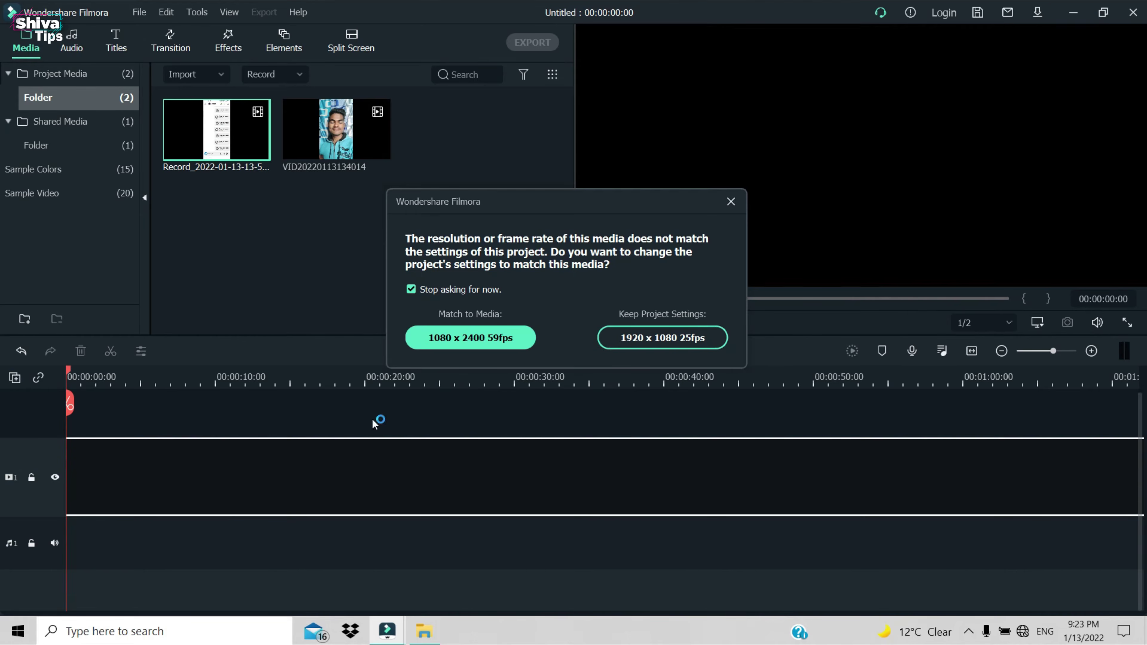
pyautogui.click(479, 338)
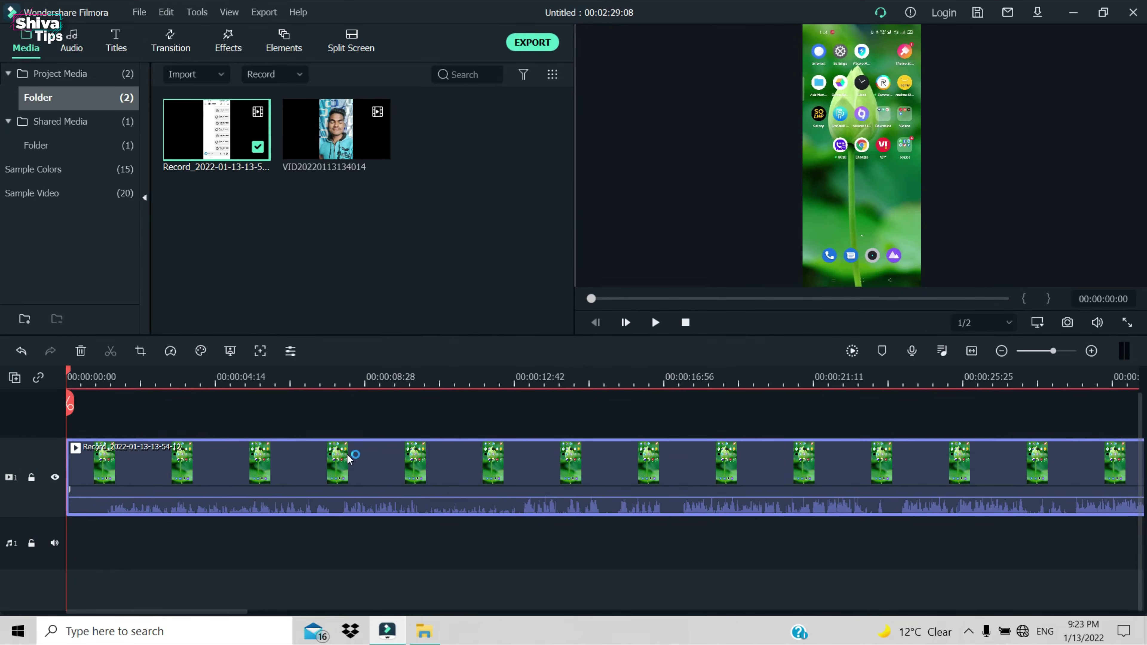
pyautogui.click(358, 147)
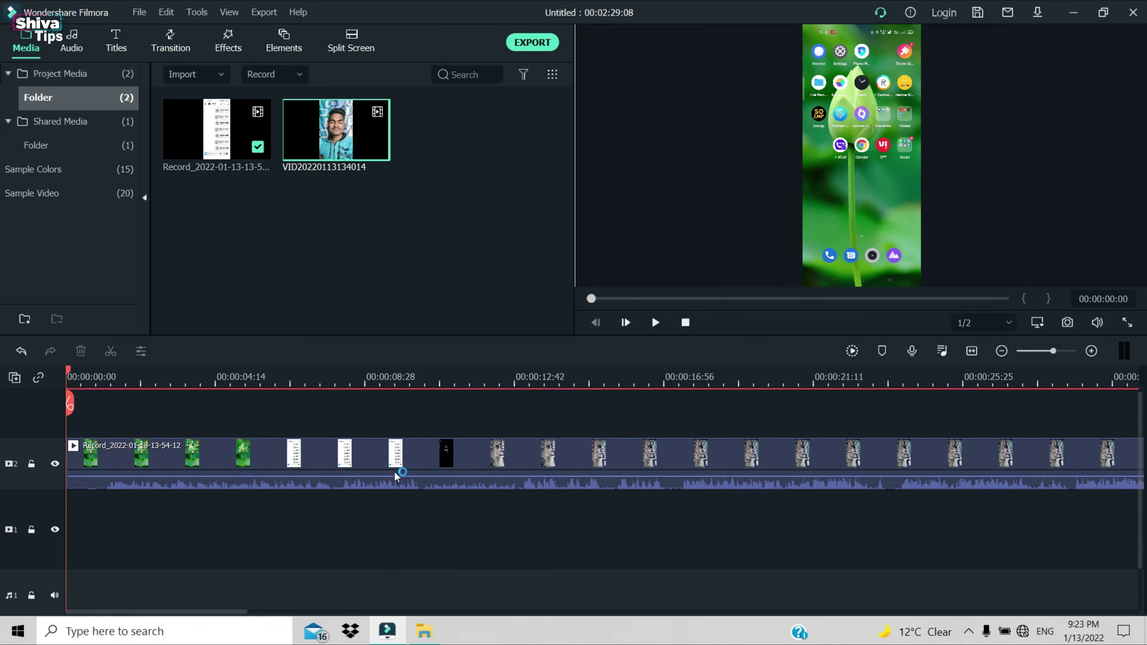
# - Trim the screen recording to a 00:00:23:38 section of the green split-screen call, and play its beginning
pyautogui.click(970, 353)
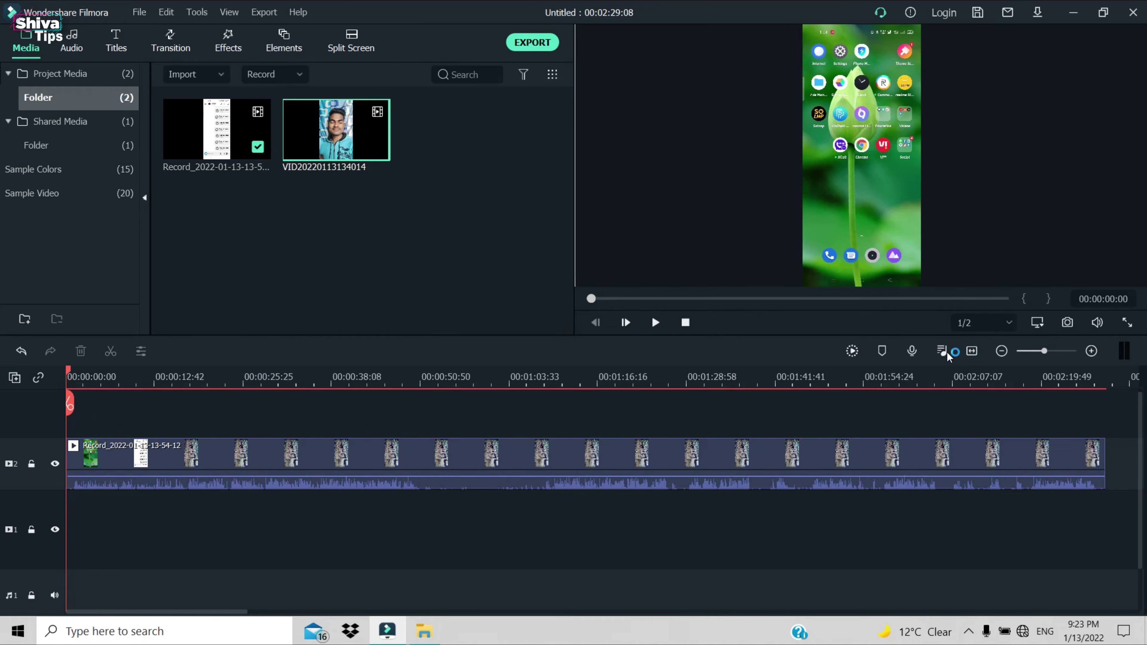
pyautogui.click(813, 376)
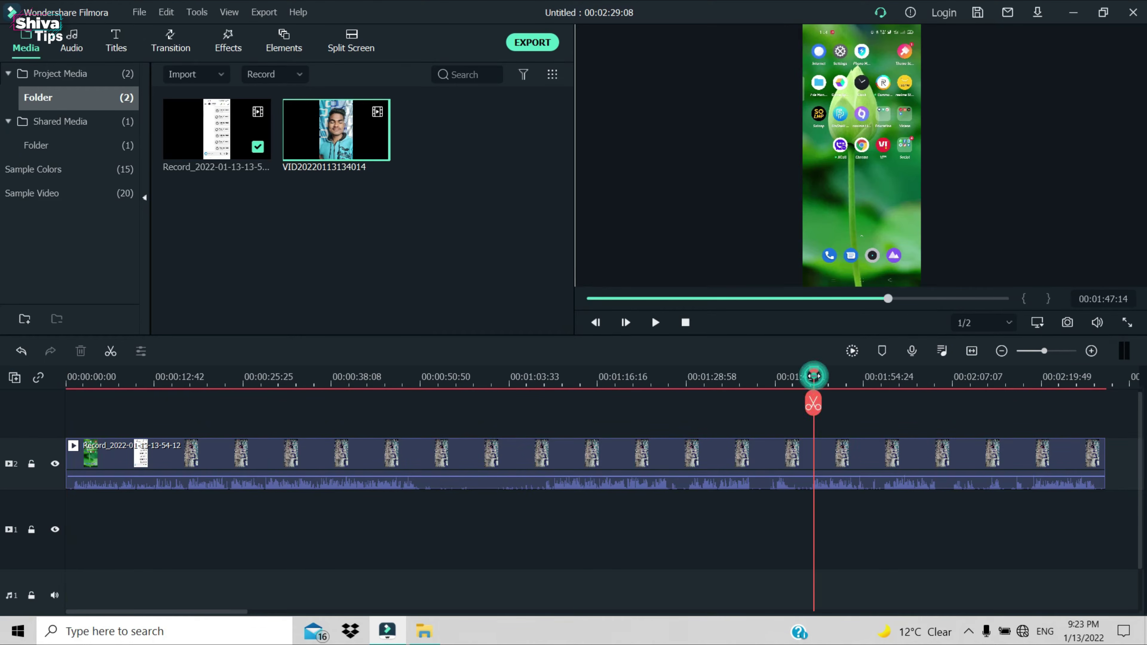
pyautogui.scroll(5, 925, 395)
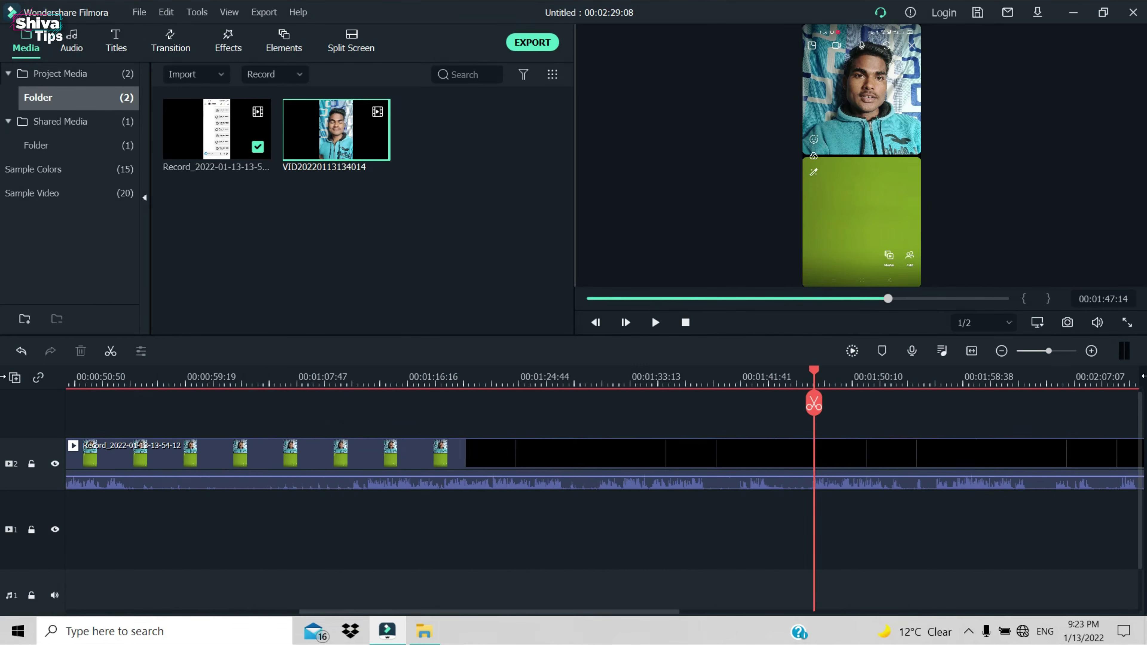
pyautogui.click(613, 376)
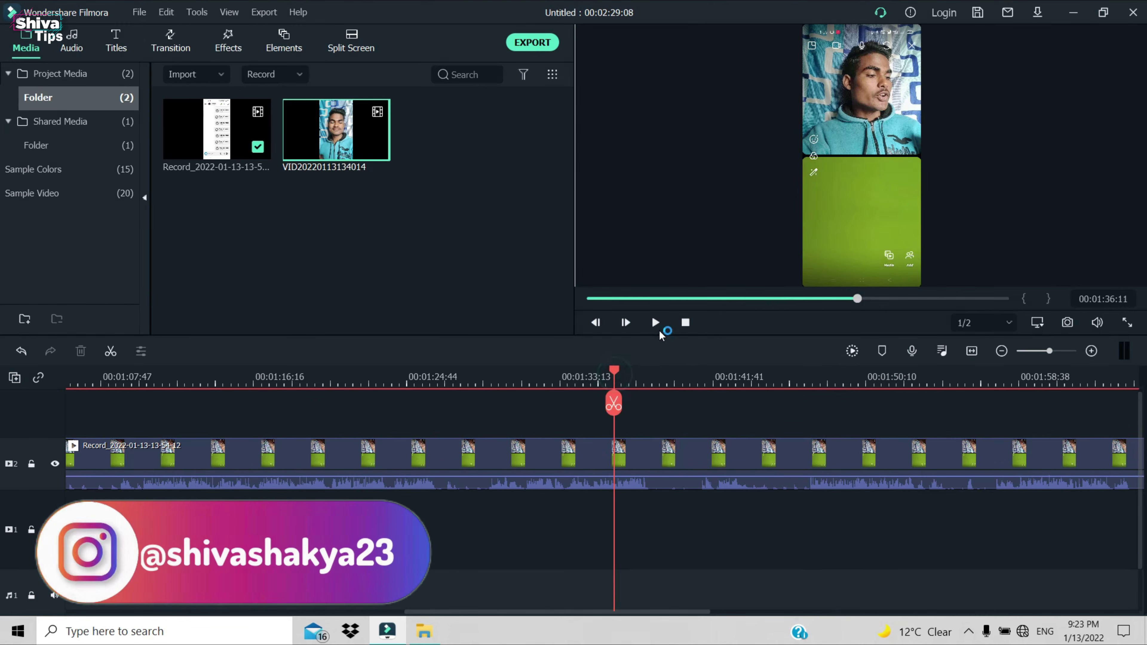
pyautogui.click(656, 323)
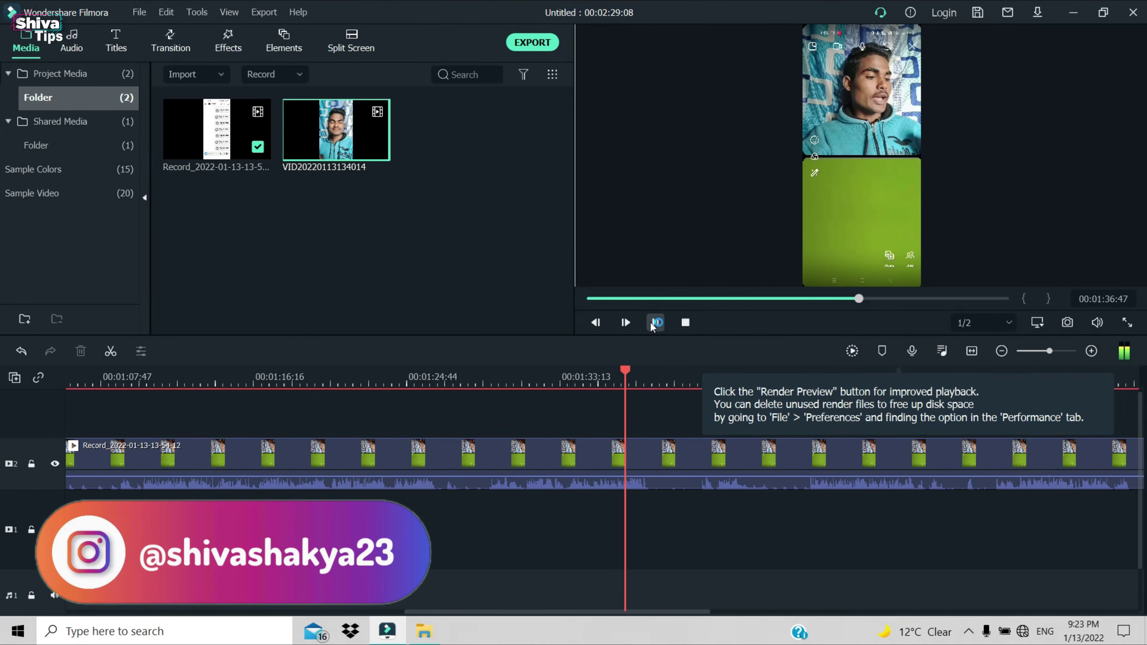
pyautogui.click(656, 323)
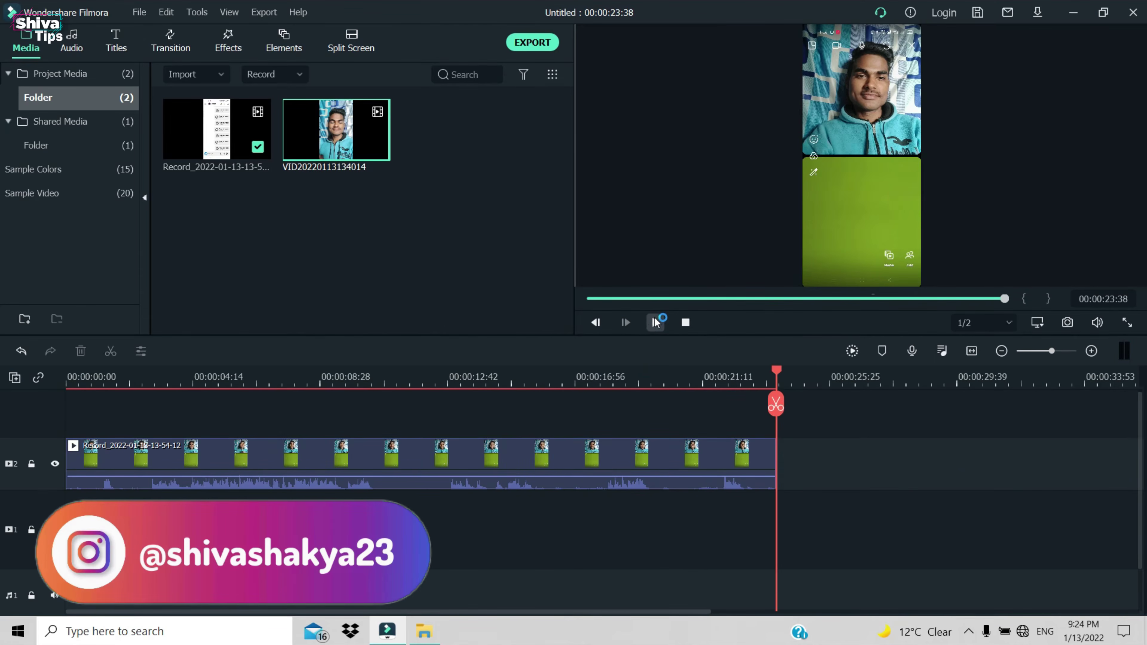
pyautogui.click(656, 323)
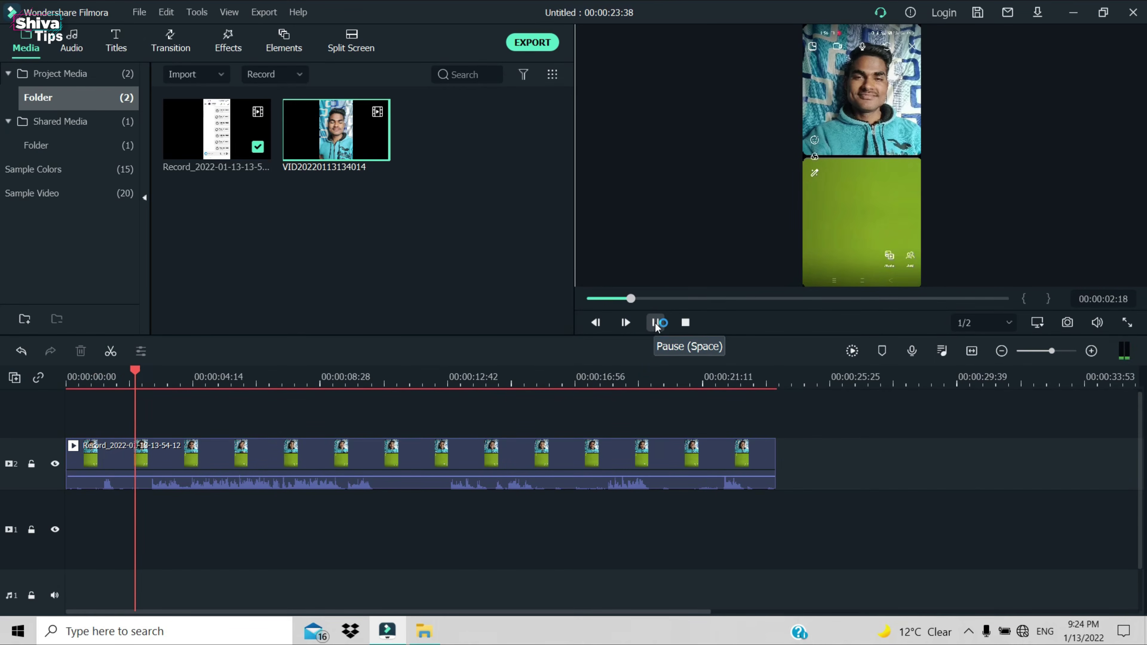
pyautogui.click(656, 323)
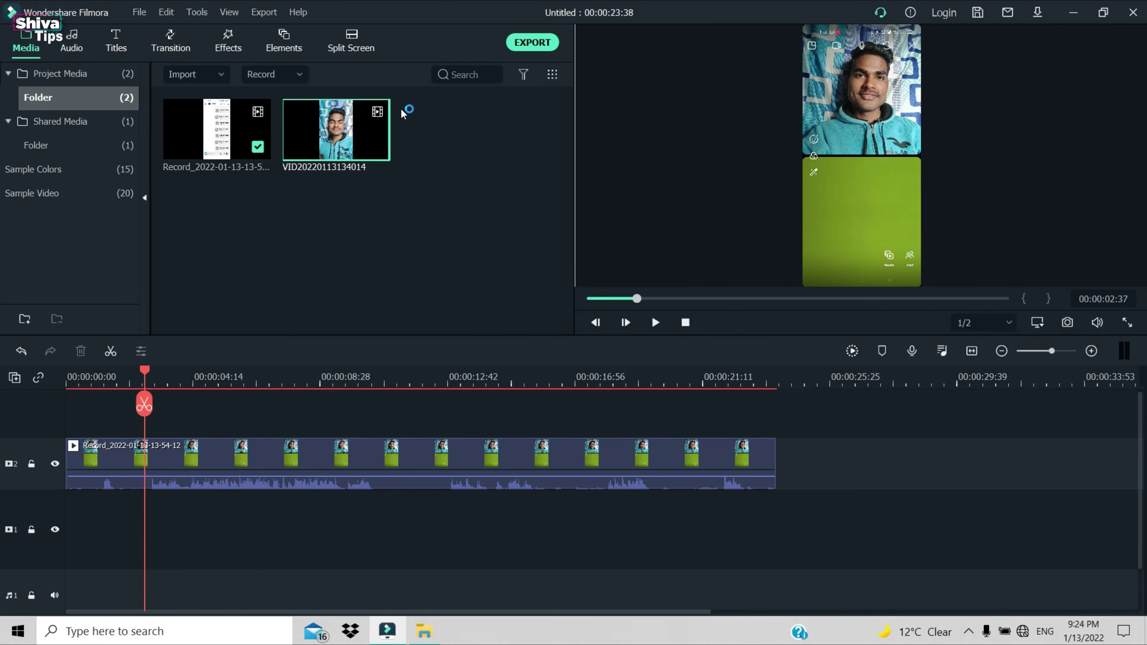
pyautogui.moveTo(319, 131); pyautogui.dragTo(27, 526)
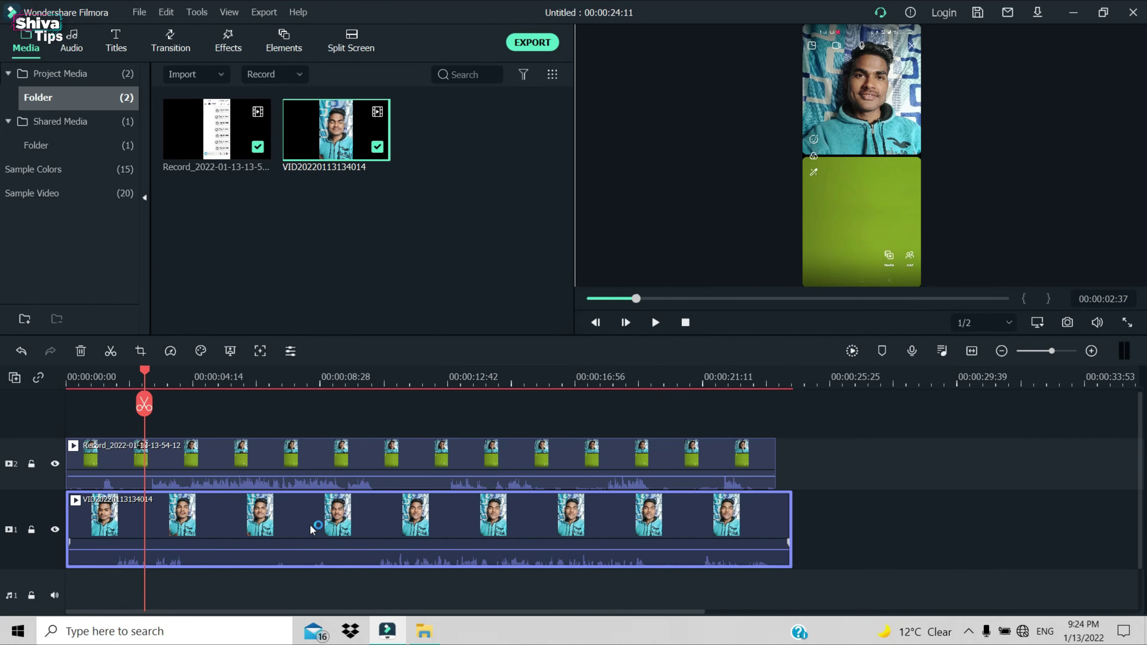
pyautogui.click(393, 454)
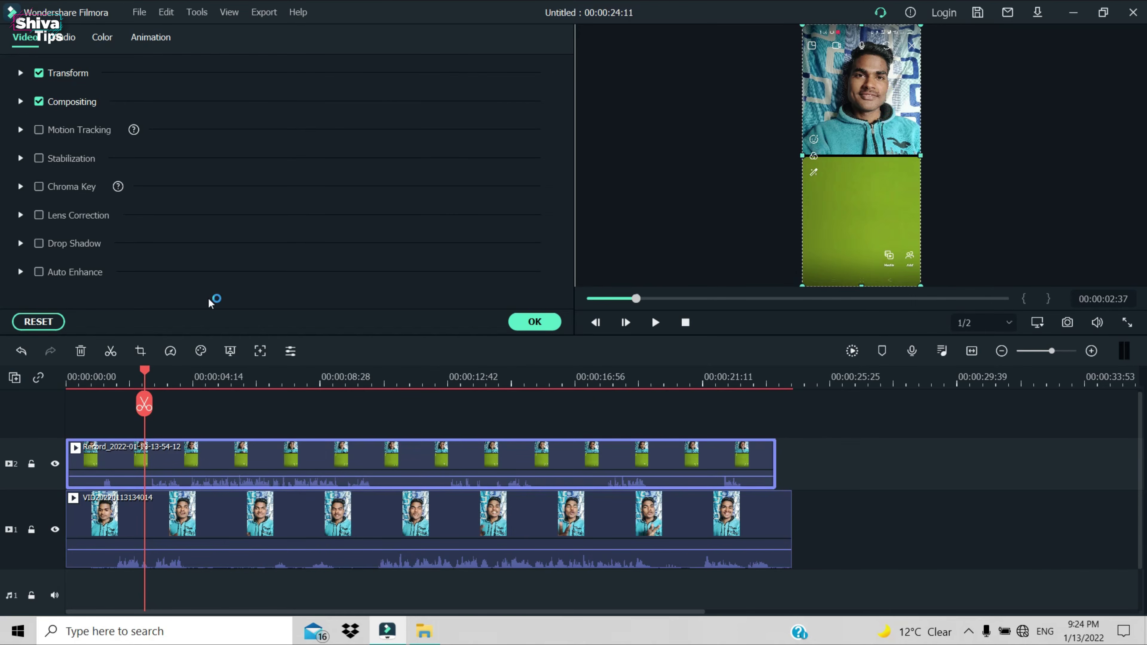
pyautogui.click(40, 187)
pyautogui.click(241, 227)
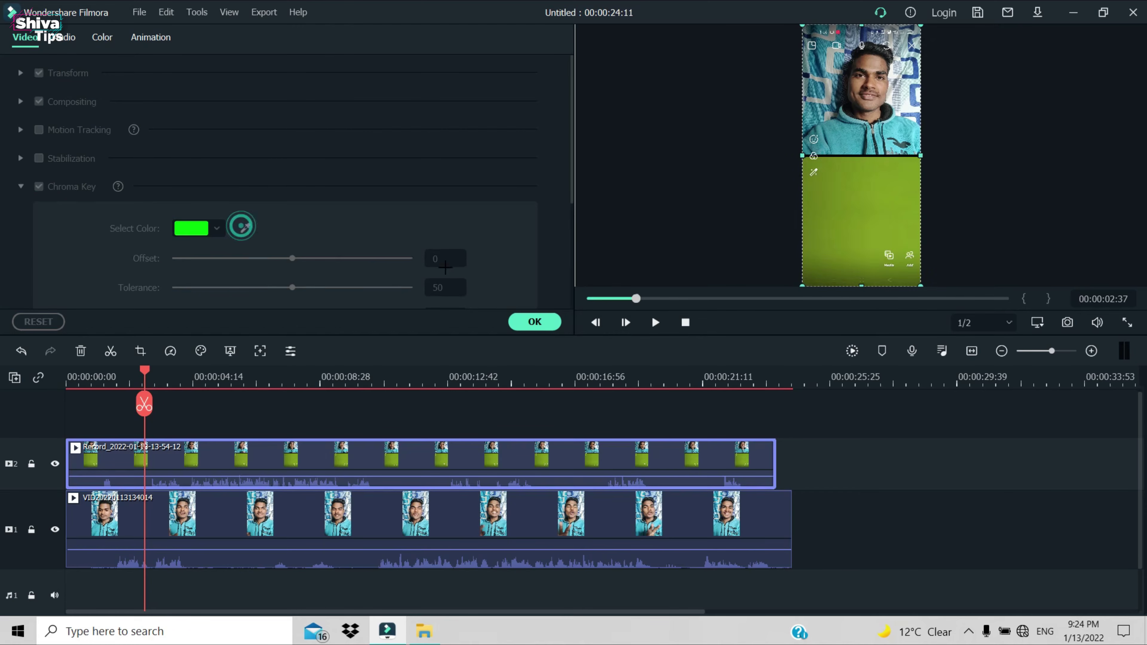
pyautogui.click(872, 205)
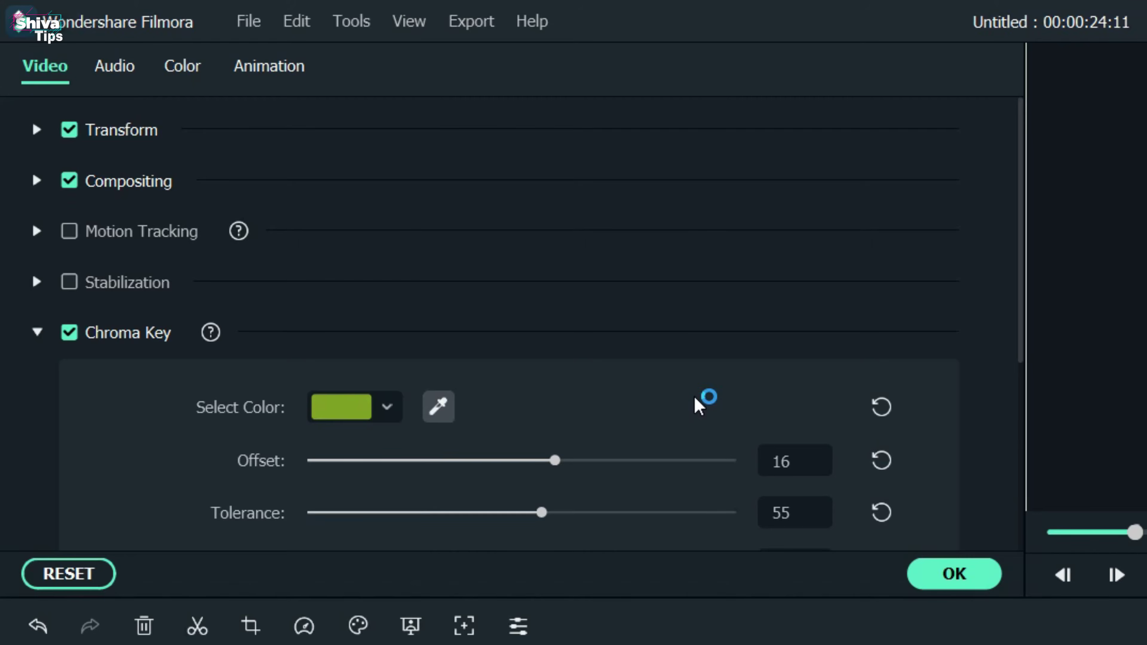
# - Set the recording's chroma key to offset 100 and tolerance 56, with edge feather reset to 0.00
pyautogui.scroll(-3, 698, 405)
pyautogui.click(880, 481)
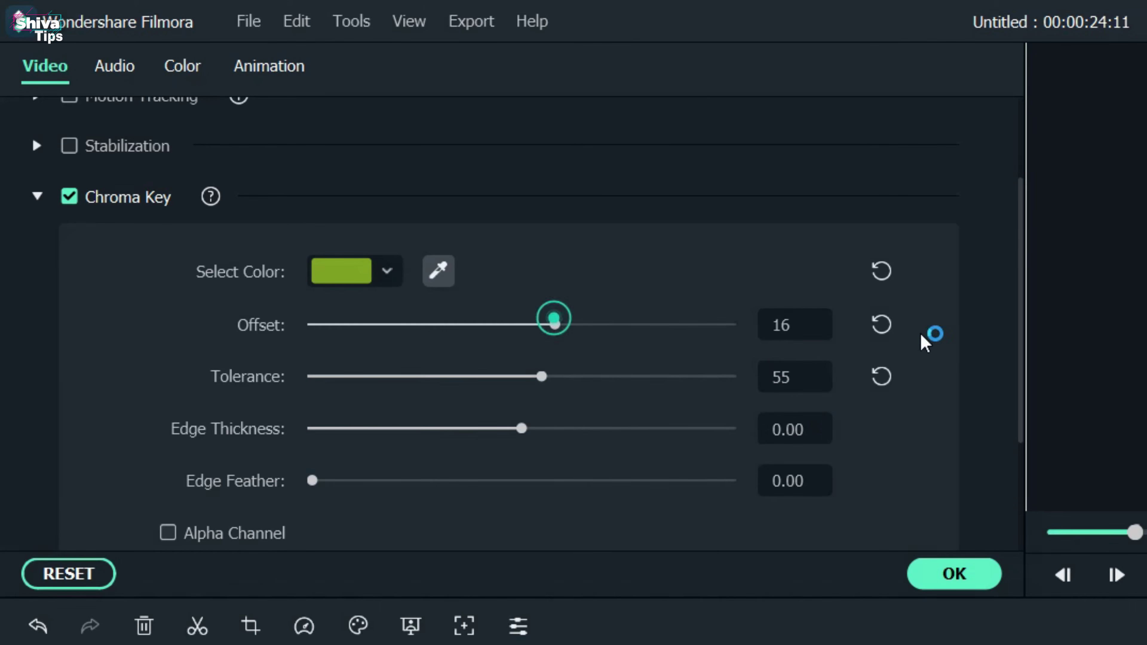
pyautogui.scroll(-1, 633, 331)
pyautogui.moveTo(570, 292); pyautogui.dragTo(747, 293)
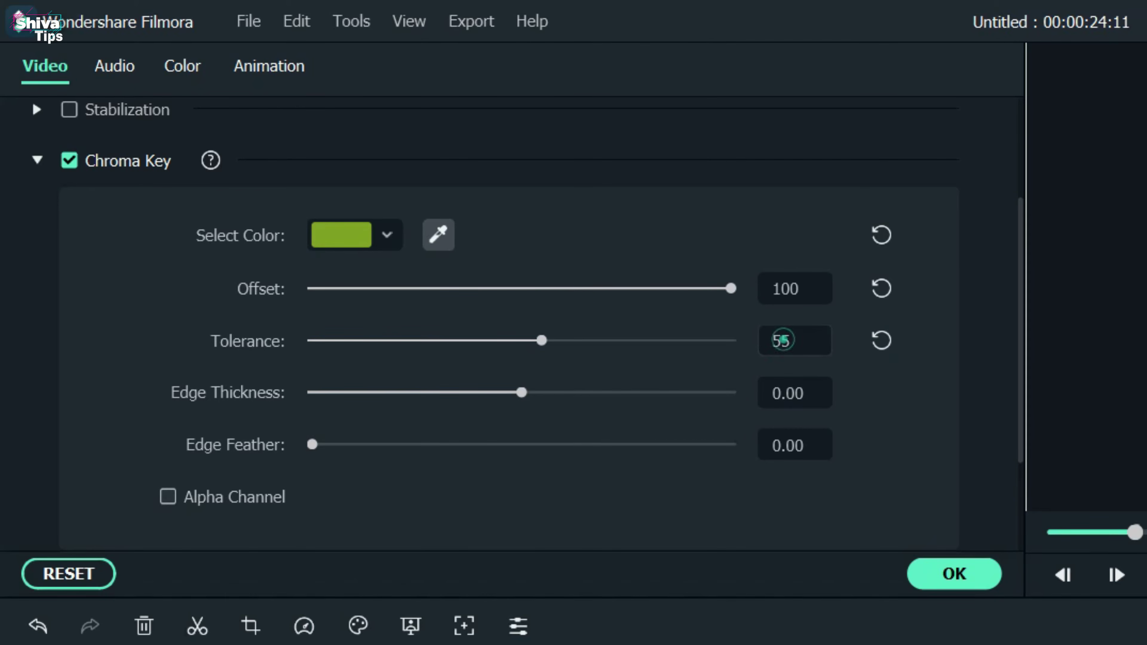
pyautogui.click(783, 339)
pyautogui.write('56')
pyautogui.press('Return')
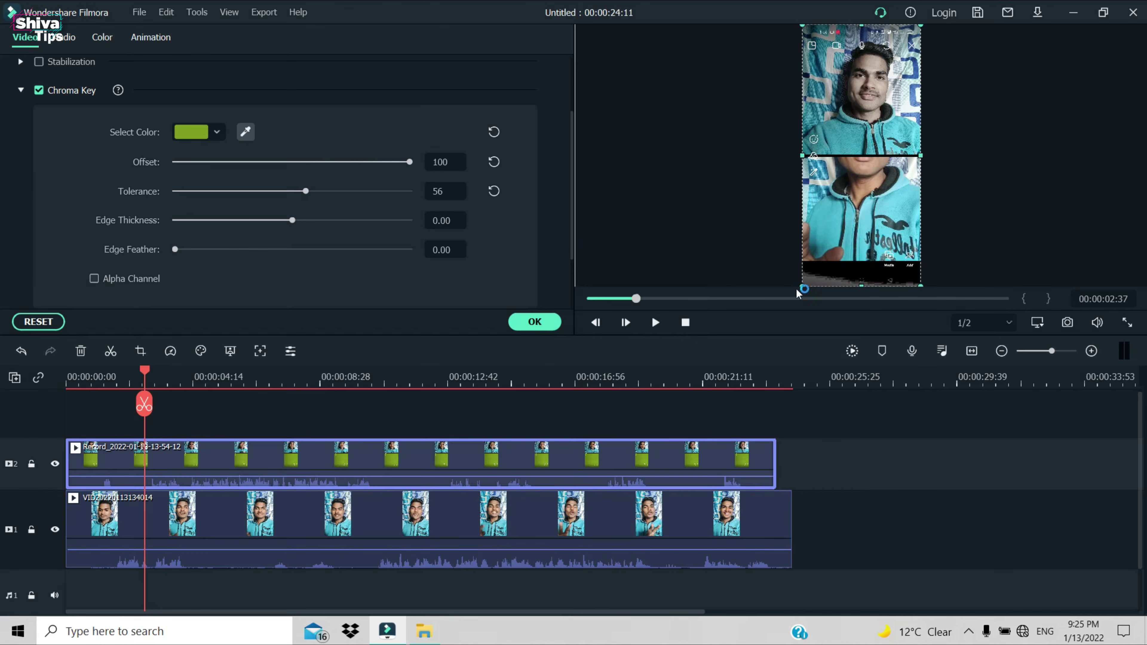
pyautogui.click(31, 464)
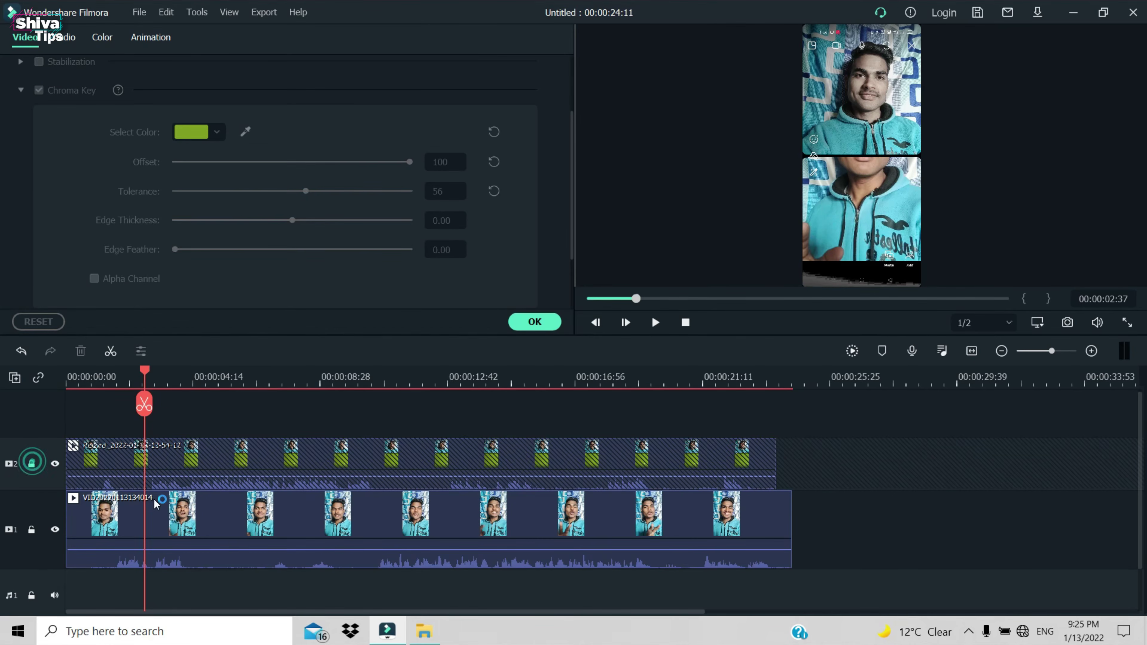
pyautogui.click(366, 510)
pyautogui.moveTo(883, 194); pyautogui.dragTo(884, 270)
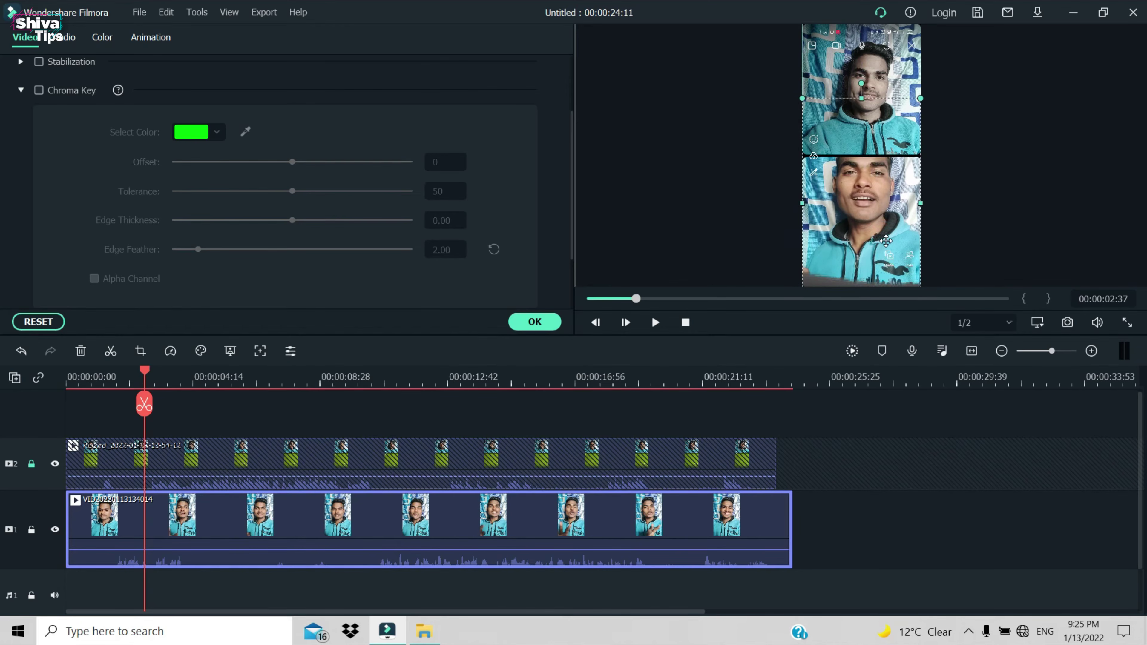
pyautogui.click(709, 299)
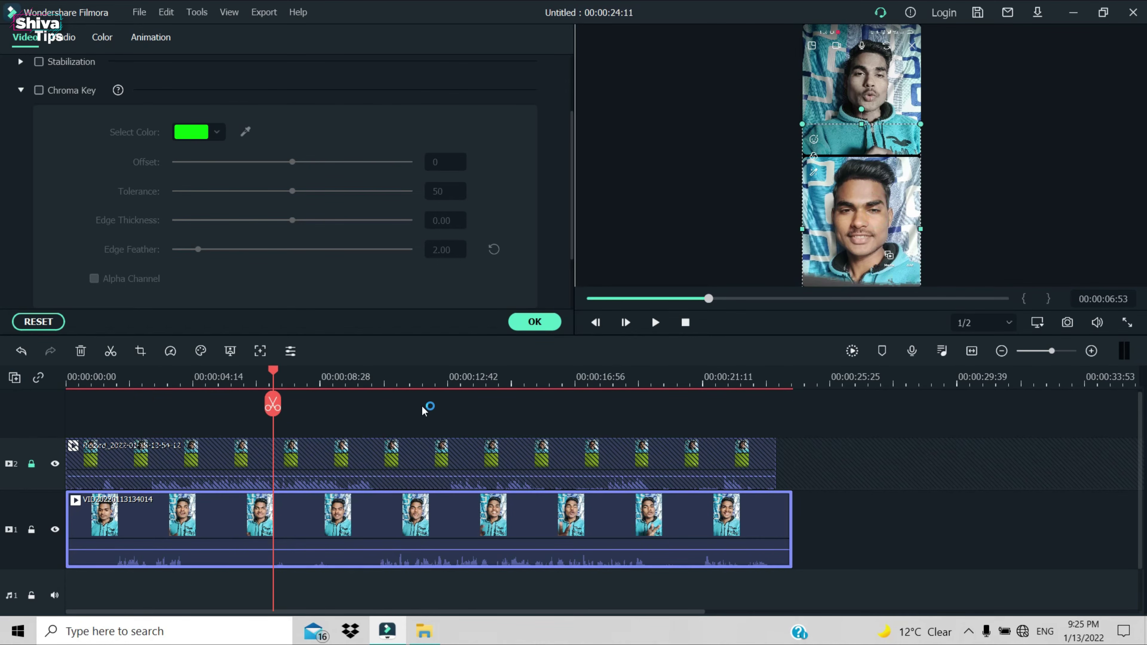
pyautogui.moveTo(607, 302); pyautogui.dragTo(499, 299)
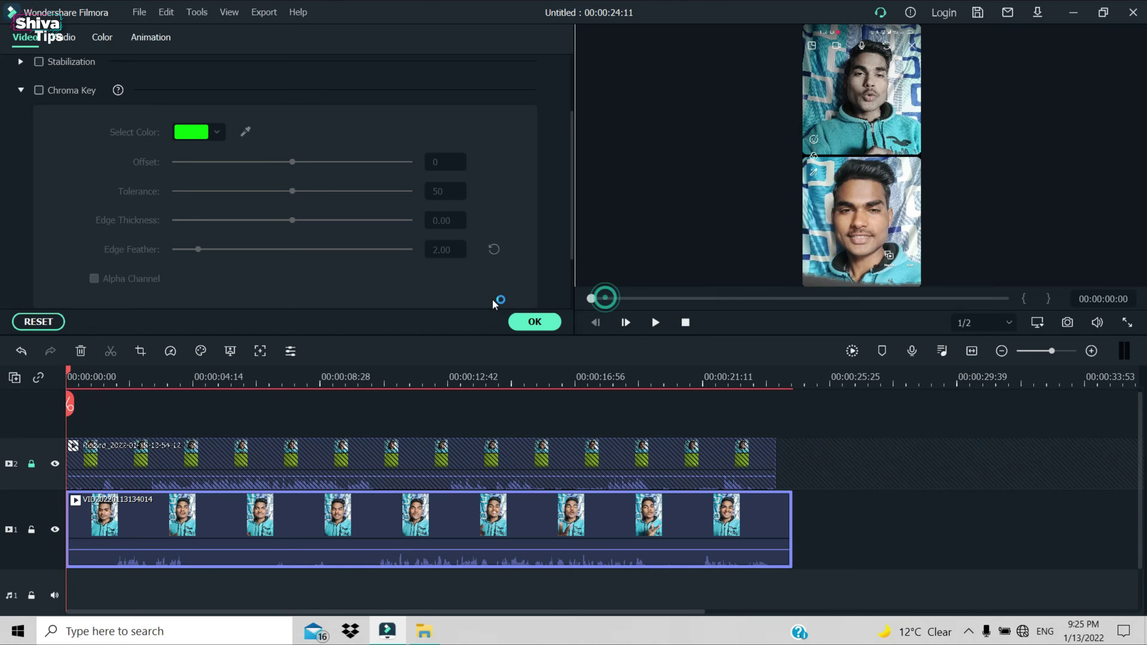
pyautogui.click(536, 322)
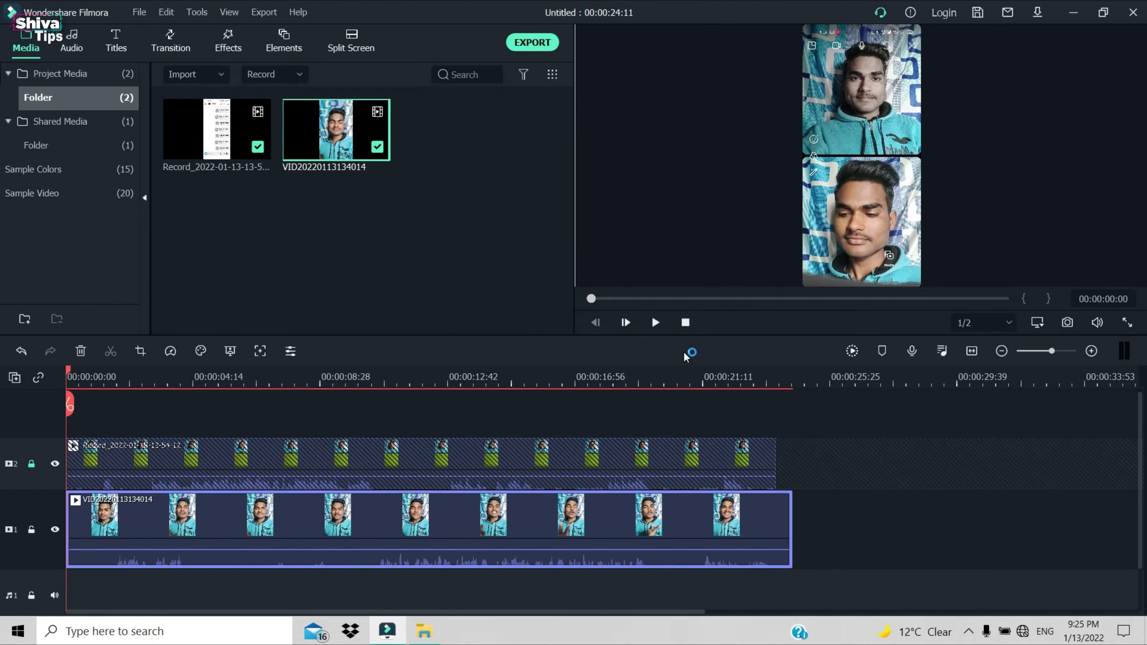
# - Play the composite from the start to check the timing between both clips, and return to the beginning
pyautogui.click(658, 322)
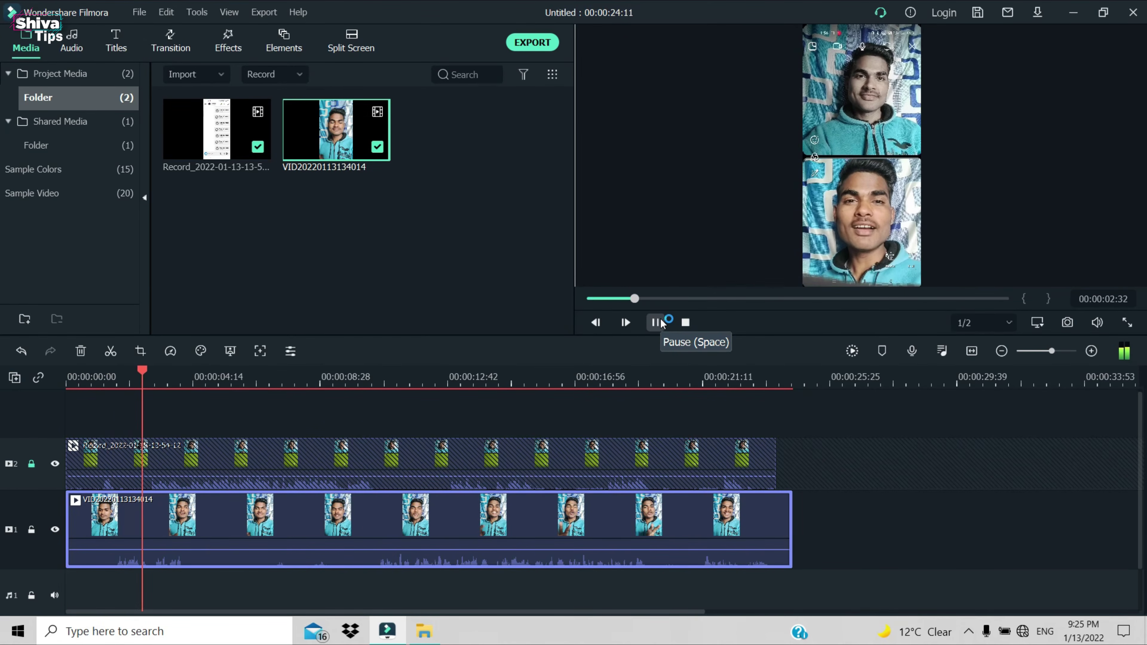
pyautogui.click(657, 322)
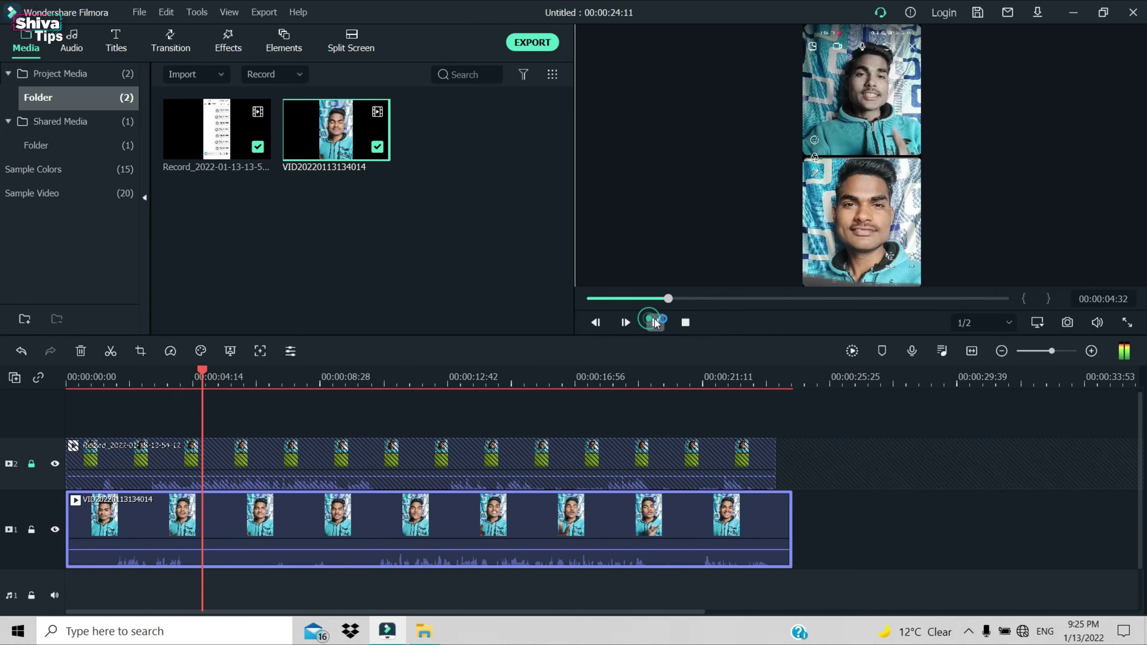
pyautogui.moveTo(204, 371); pyautogui.dragTo(2, 416)
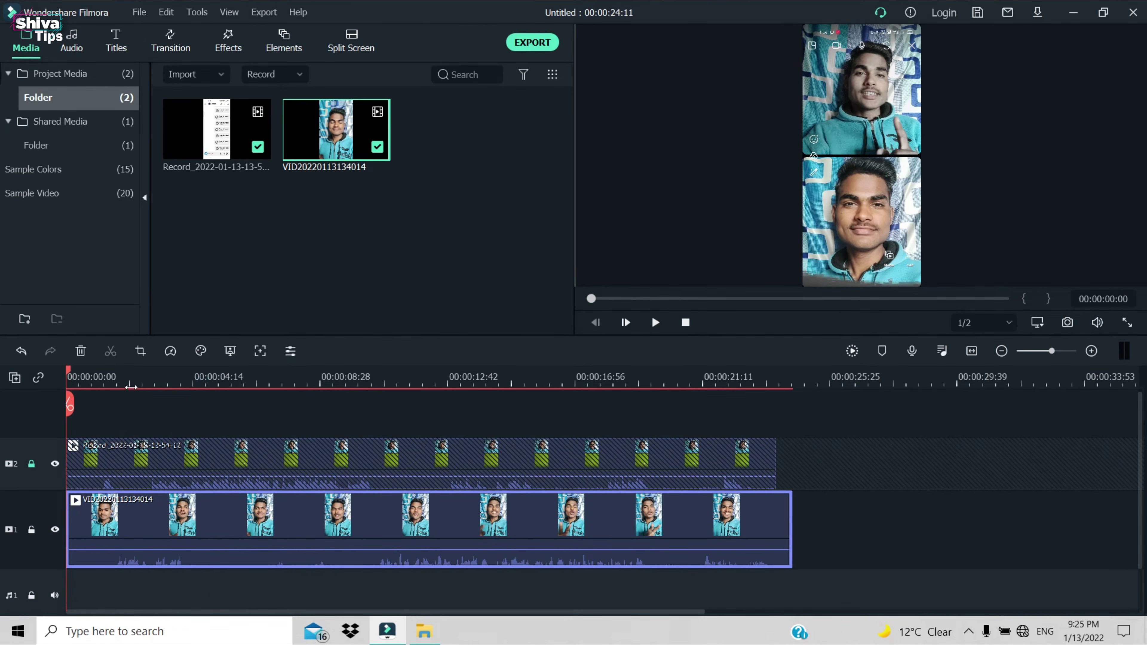
pyautogui.moveTo(128, 382); pyautogui.dragTo(830, 410)
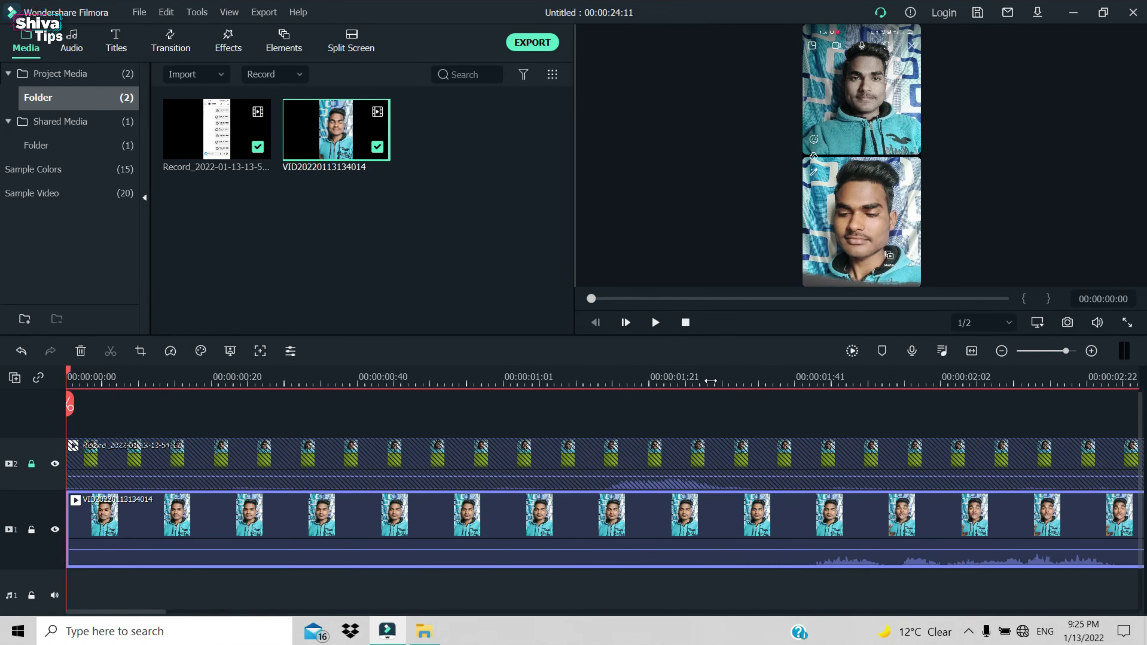
pyautogui.click(693, 381)
pyautogui.moveTo(693, 405); pyautogui.dragTo(762, 405)
pyautogui.click(761, 406)
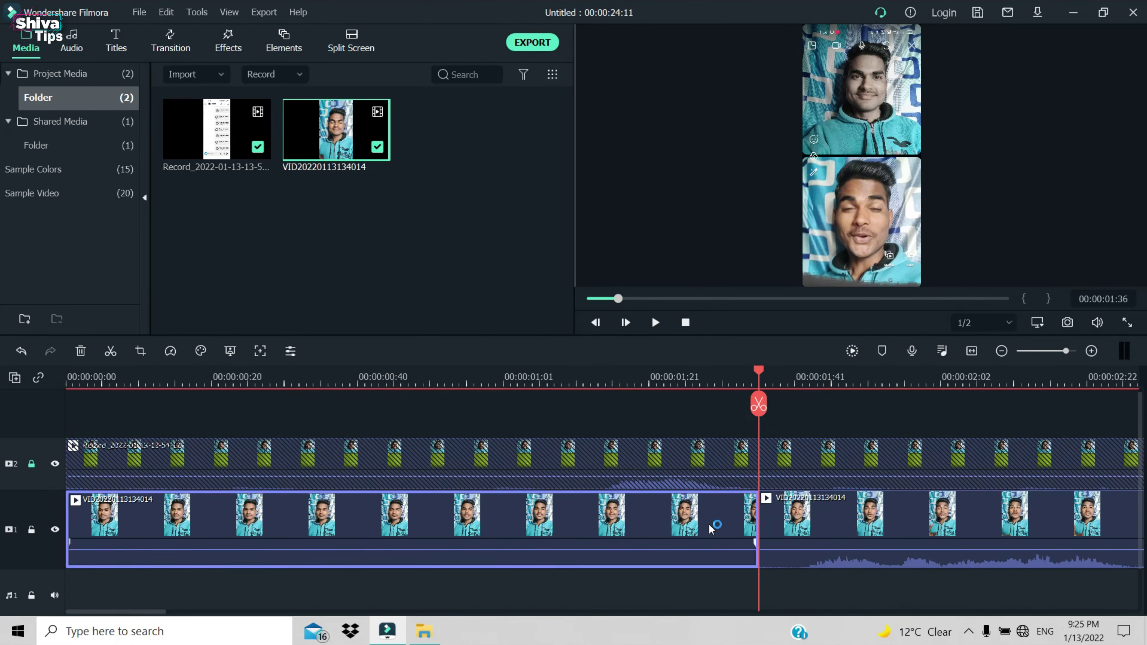
pyautogui.click(656, 322)
pyautogui.click(657, 323)
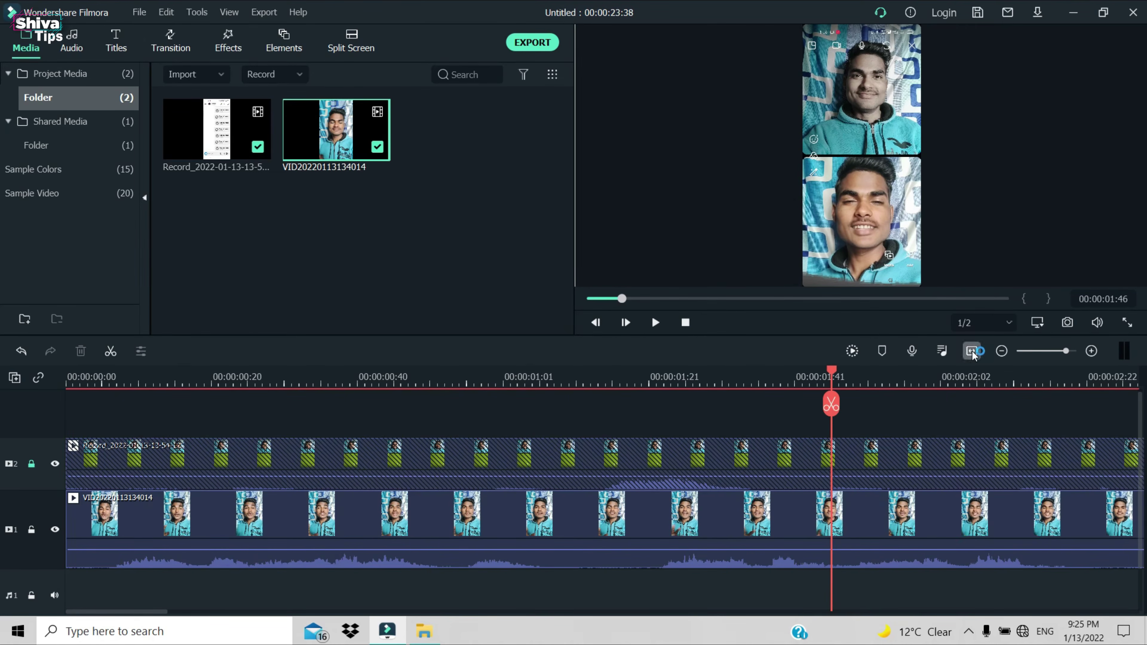
# - Fit the whole project in the timeline and play the finished split-screen call from the beginning
pyautogui.click(972, 351)
pyautogui.moveTo(620, 298); pyautogui.dragTo(579, 312)
pyautogui.click(656, 322)
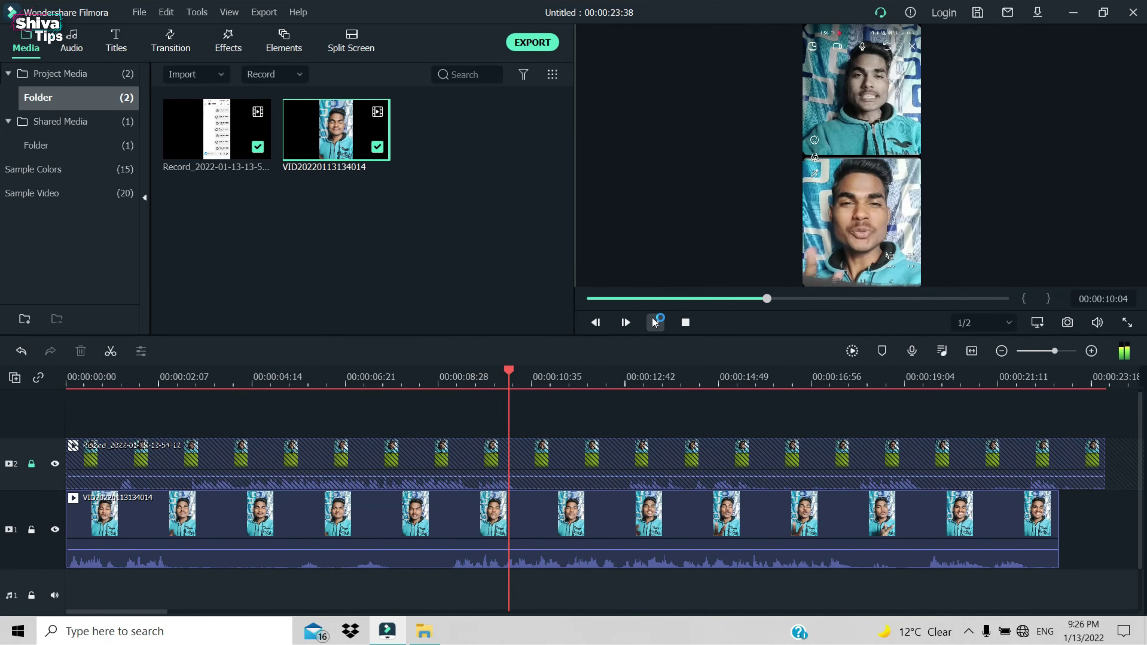
# - Replay the composite from about 00:00:07, stop it near the finish and scrub through to check how both clips end
pyautogui.click(387, 376)
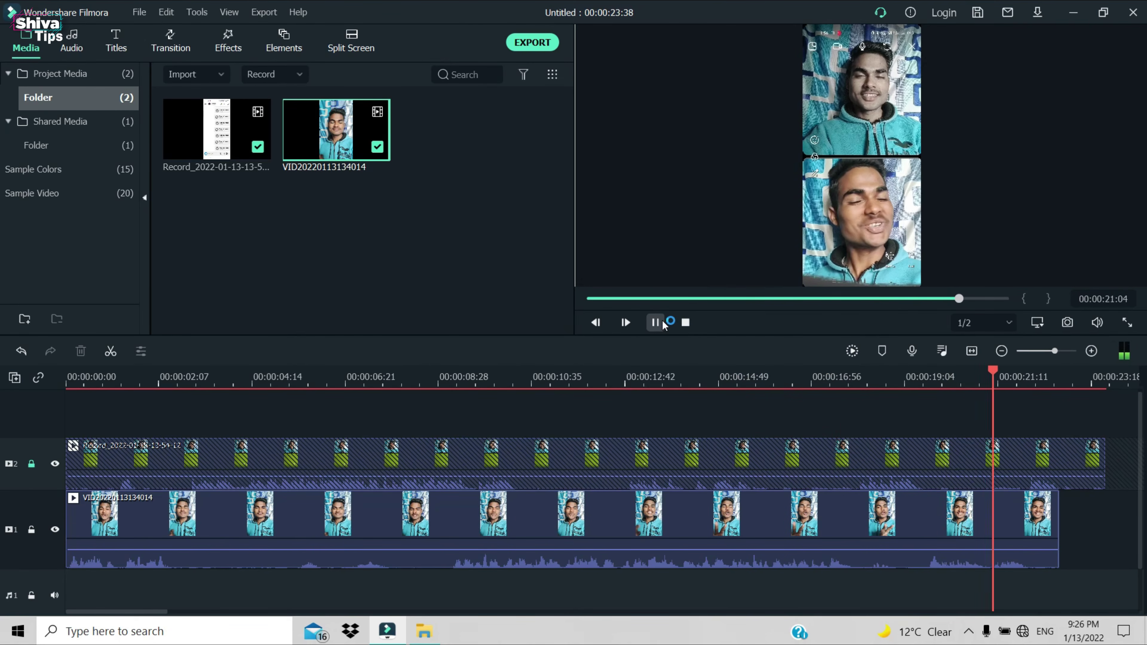
pyautogui.click(661, 322)
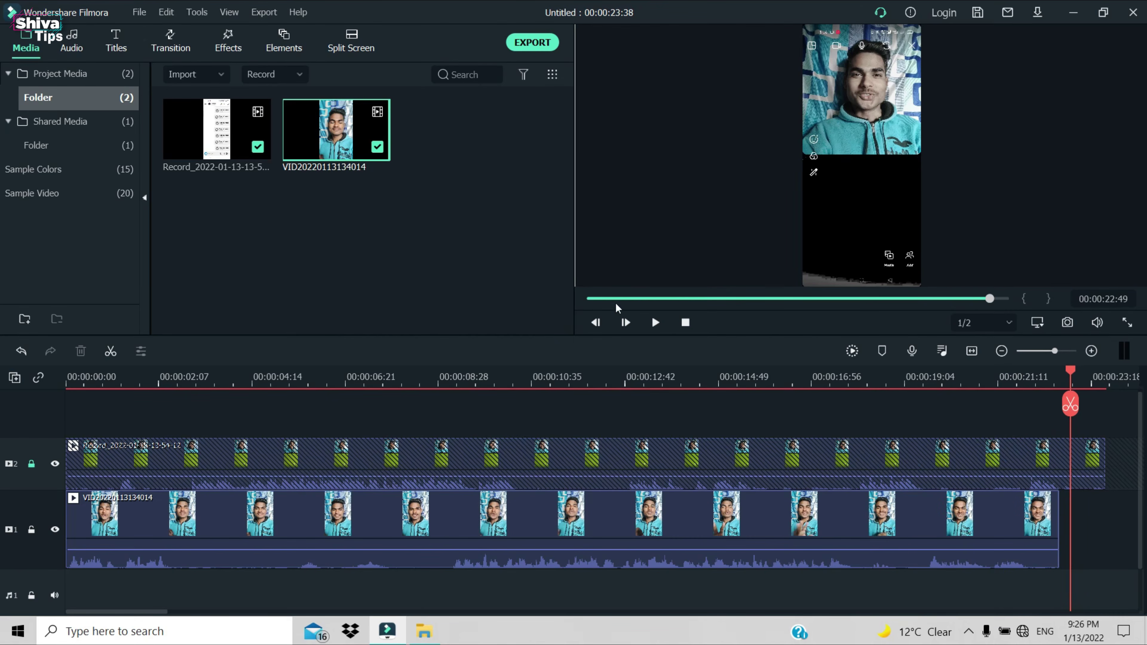
pyautogui.moveTo(599, 304); pyautogui.dragTo(996, 291)
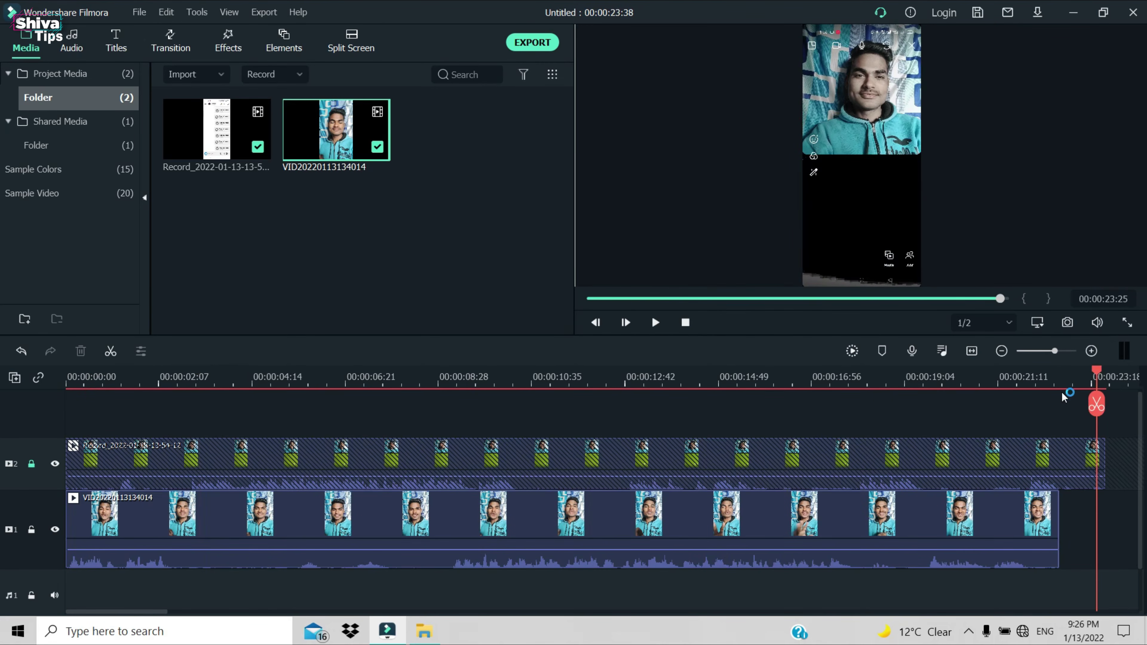
pyautogui.click(1057, 383)
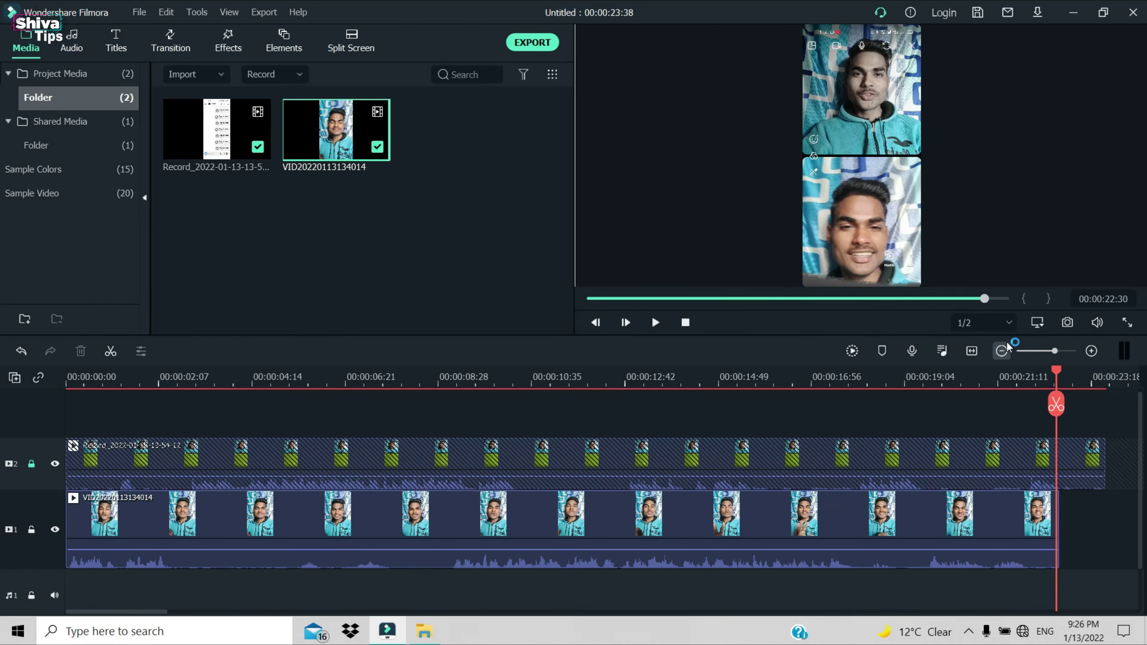
pyautogui.moveTo(1058, 351); pyautogui.dragTo(1093, 354)
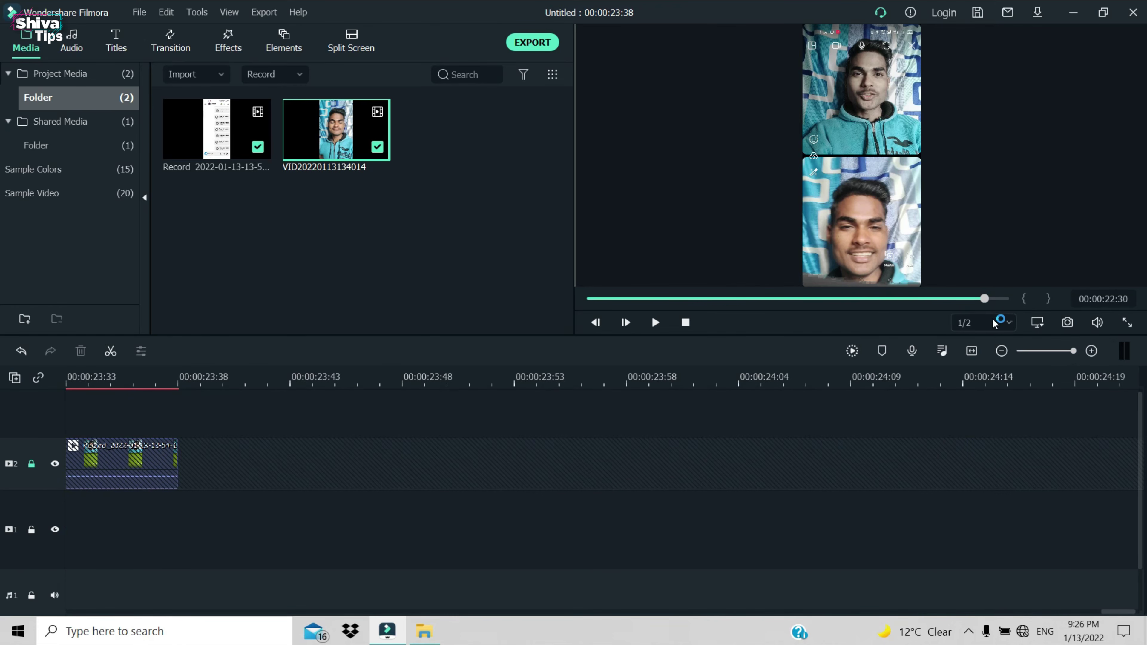
pyautogui.click(971, 299)
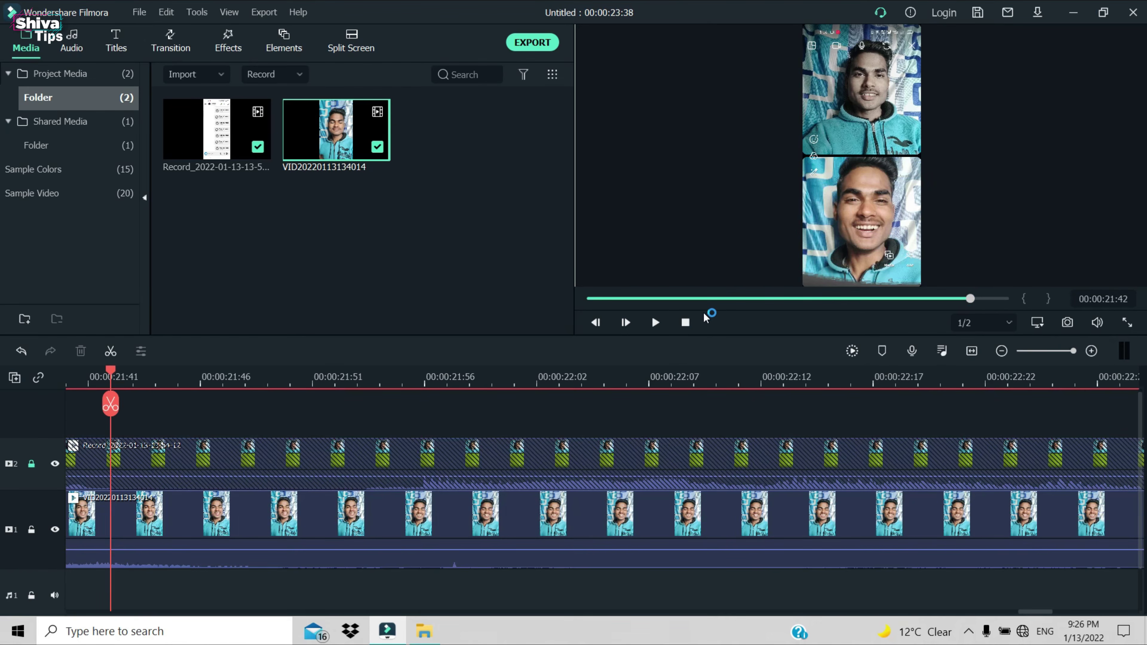
pyautogui.click(970, 352)
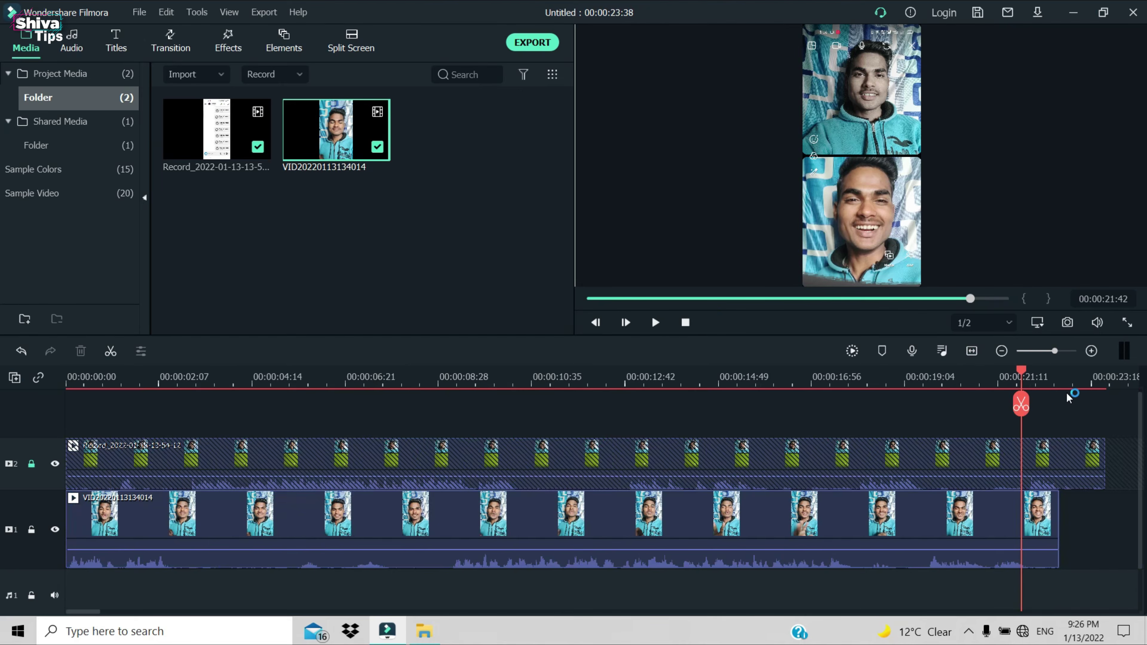
pyautogui.click(1051, 378)
pyautogui.click(31, 463)
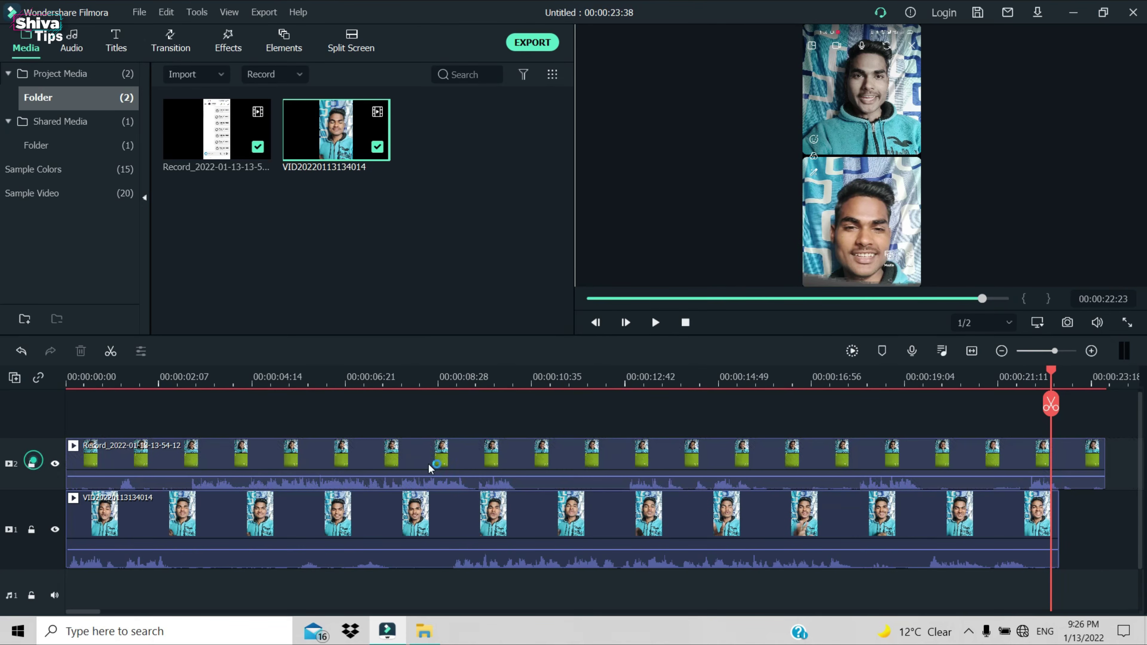
pyautogui.moveTo(1056, 377); pyautogui.dragTo(1061, 382)
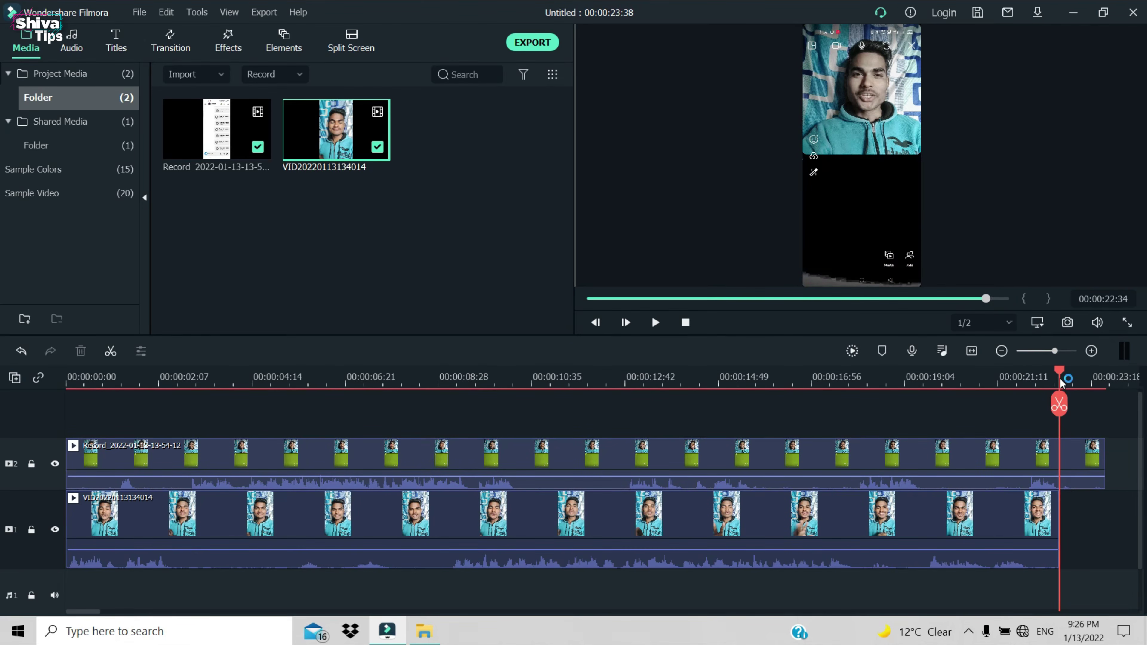
pyautogui.click(1060, 404)
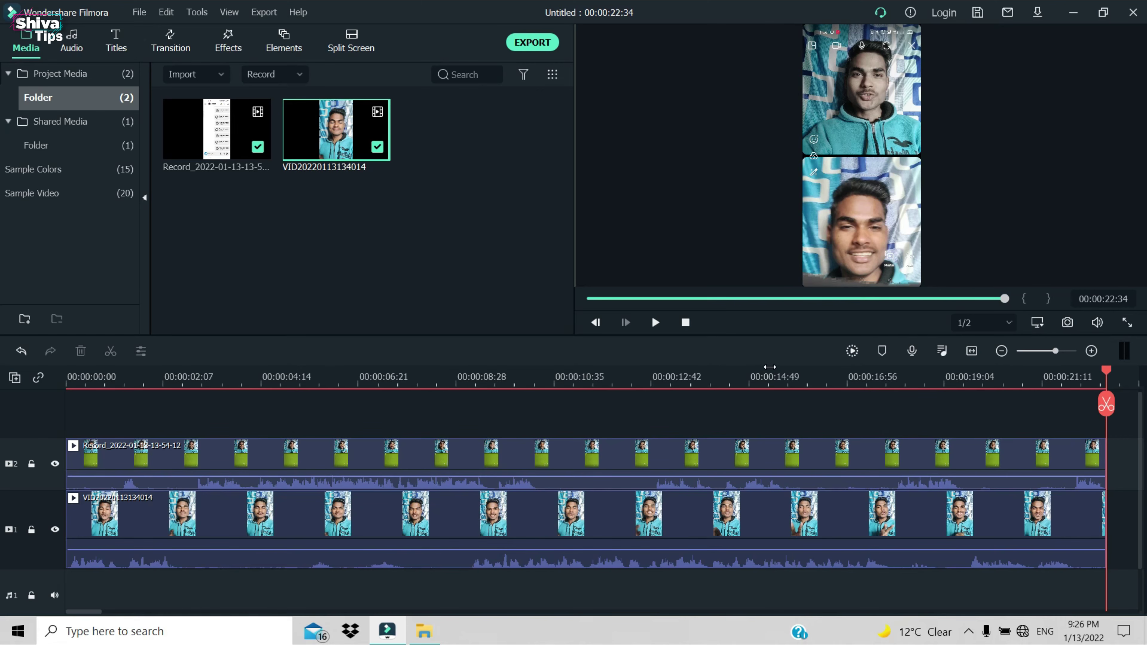
pyautogui.click(973, 351)
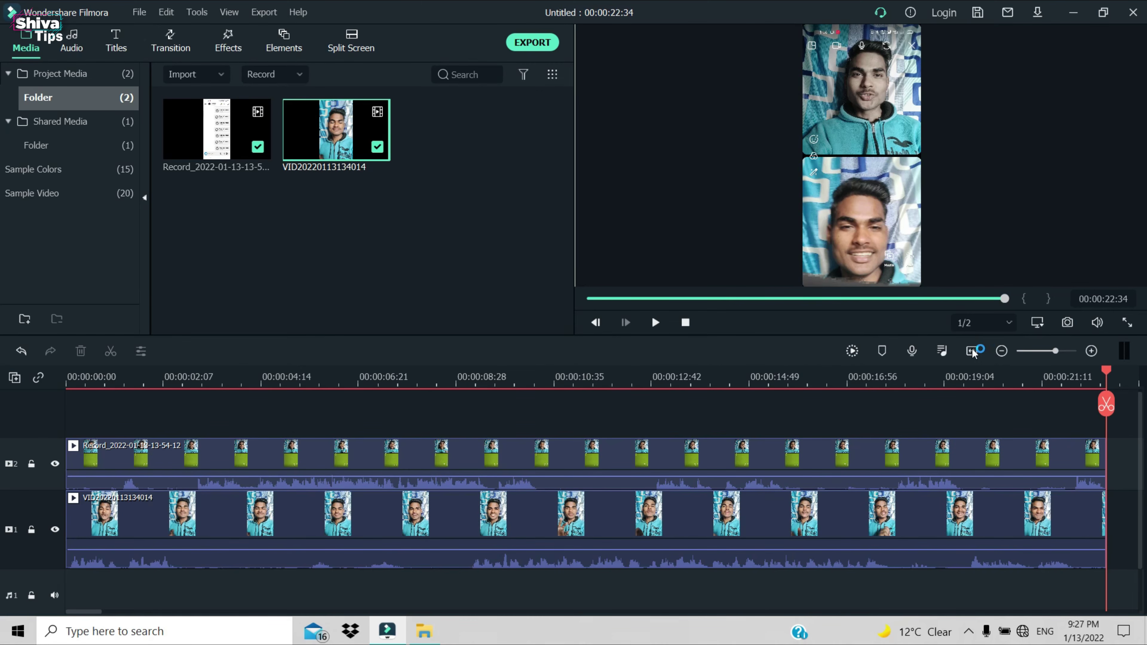
pyautogui.click(945, 345)
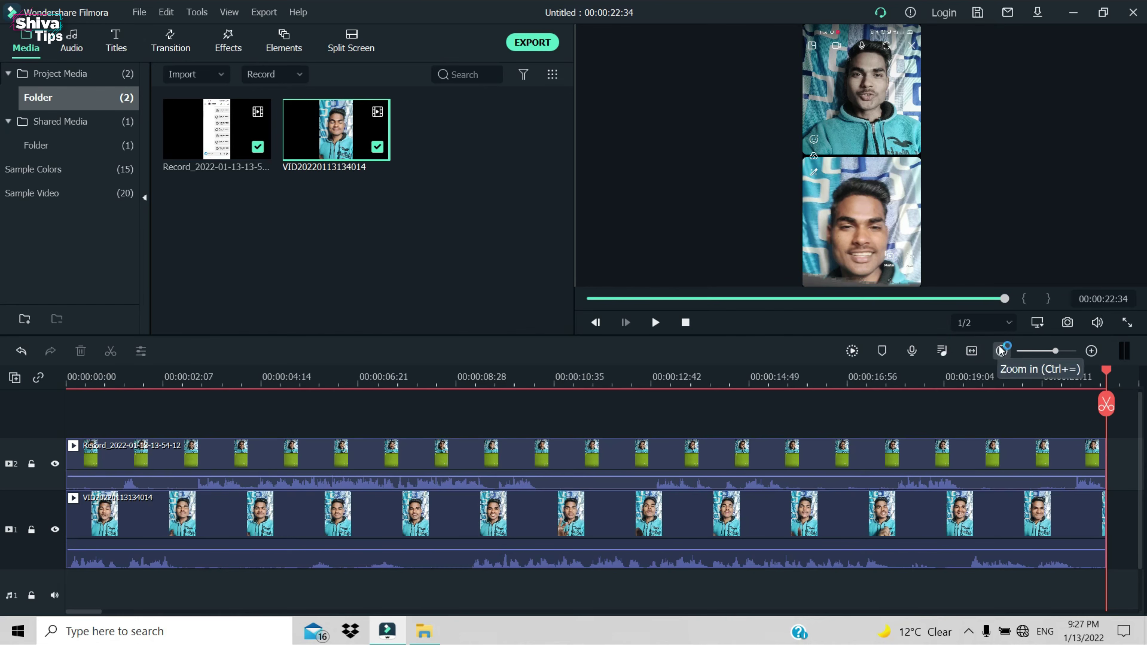